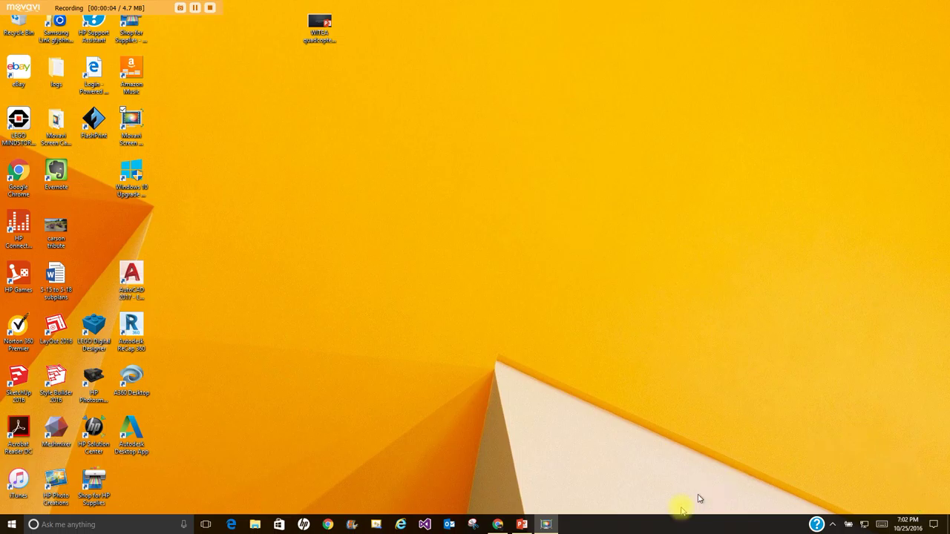
Bring the Coordinate plane document to the front, maximized, after a glance at the Navigation maps slide
left_click(502, 526)
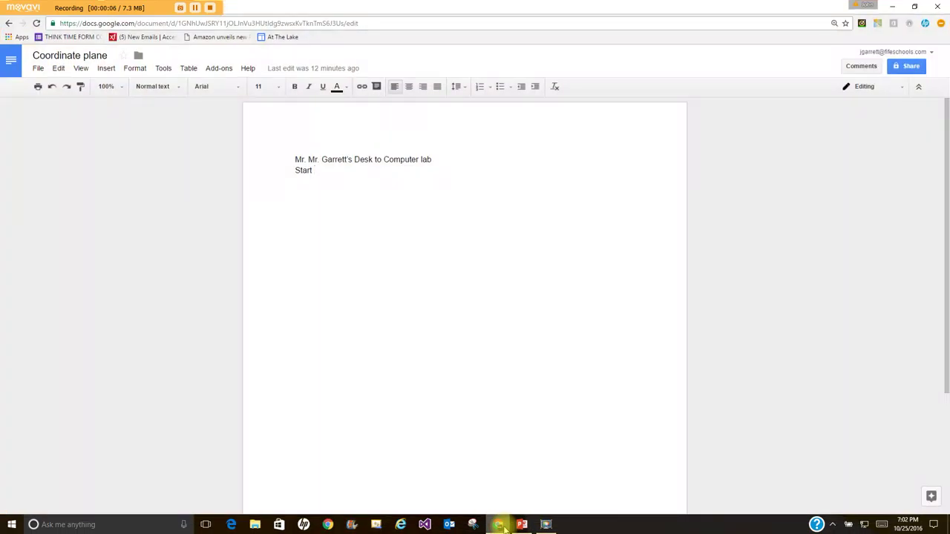
left_click(522, 524)
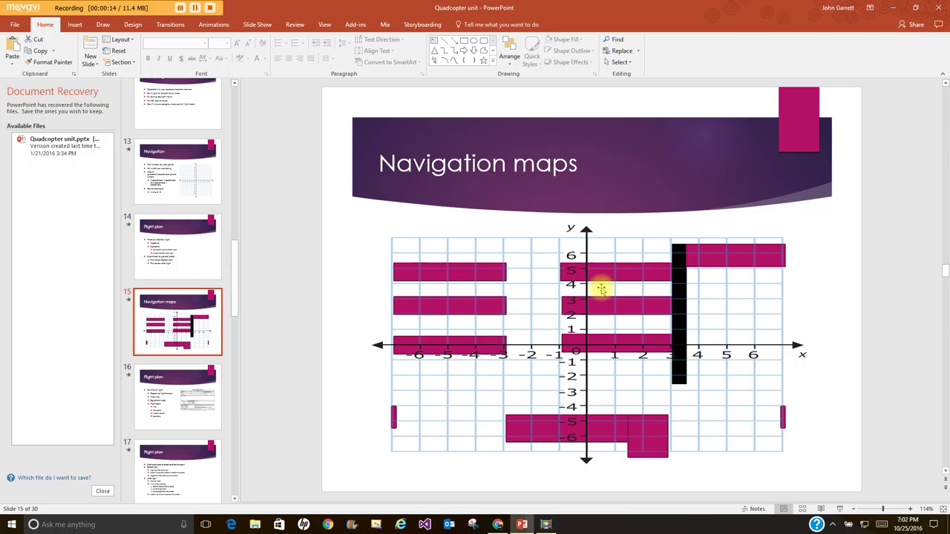
left_click(498, 524)
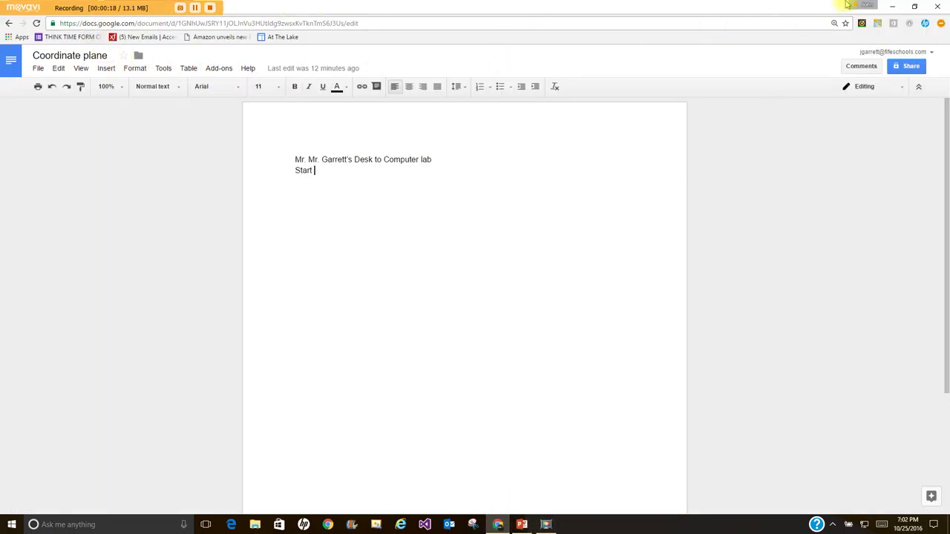
left_click(914, 5)
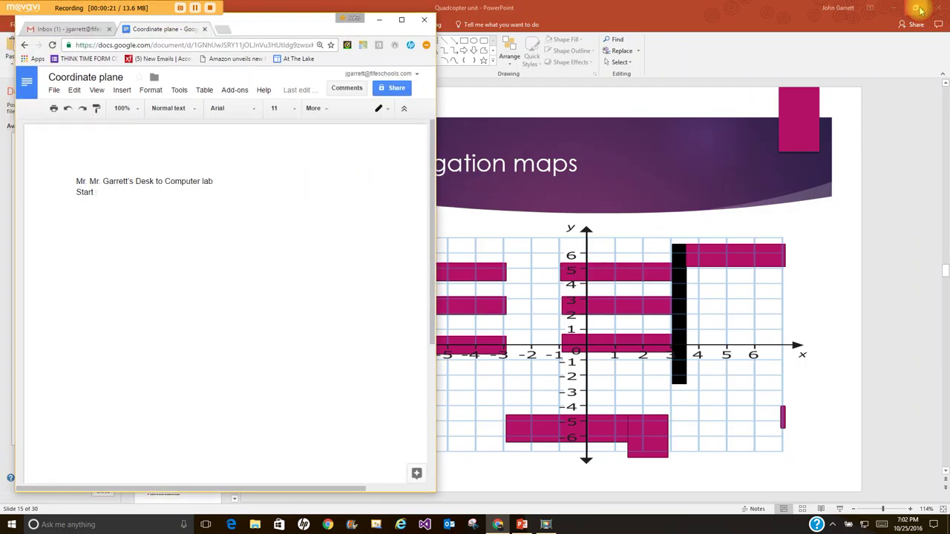
left_click(401, 19)
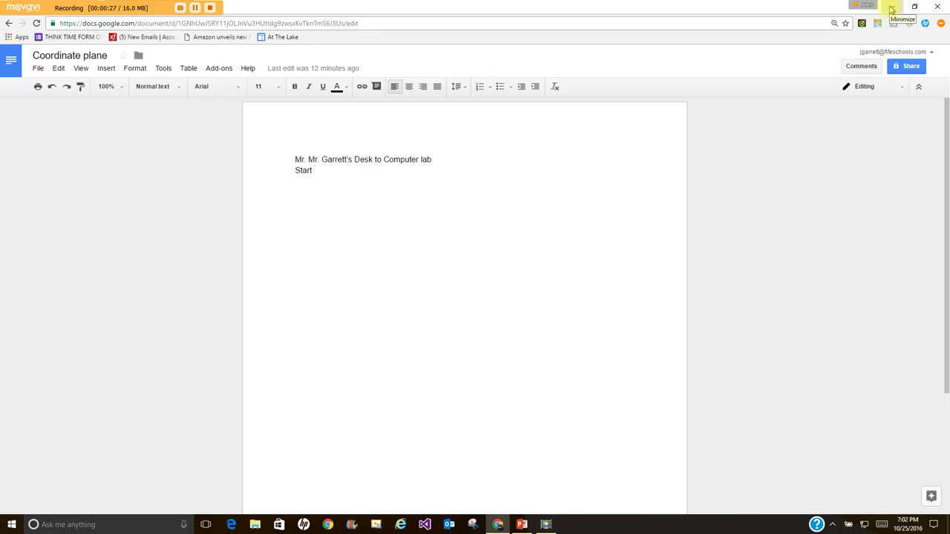
Replace 'Computer lab' with '3d printer' in the first route heading
left_click_drag(384, 158, 431, 156)
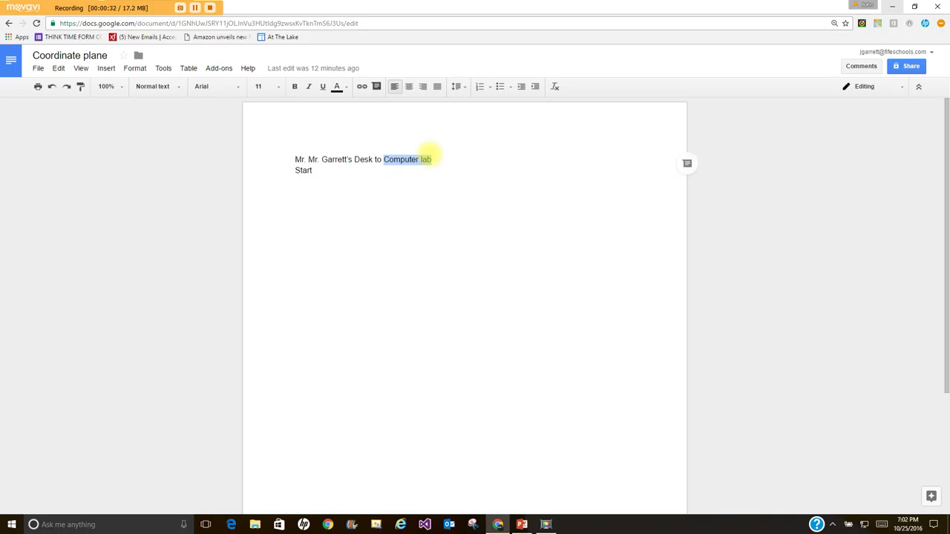
type("#")
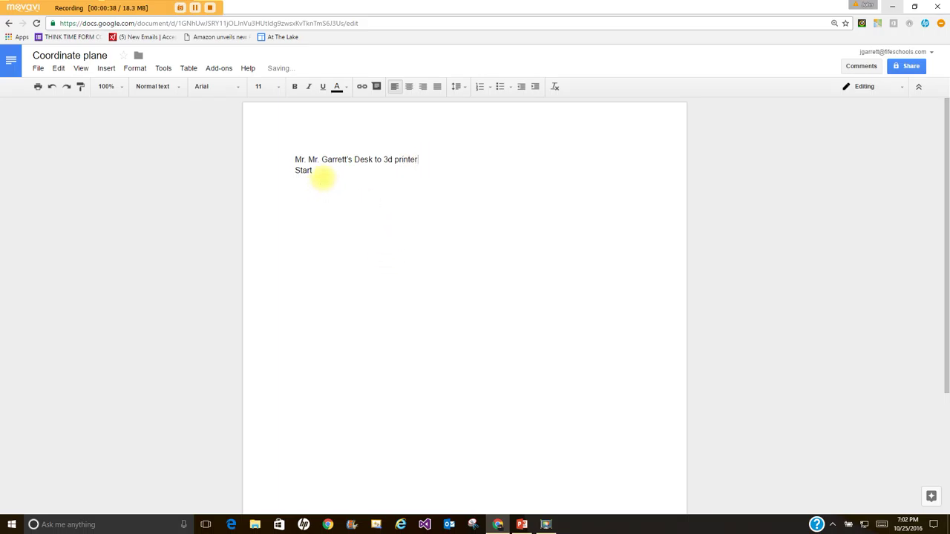
left_click(322, 173)
left_click(522, 524)
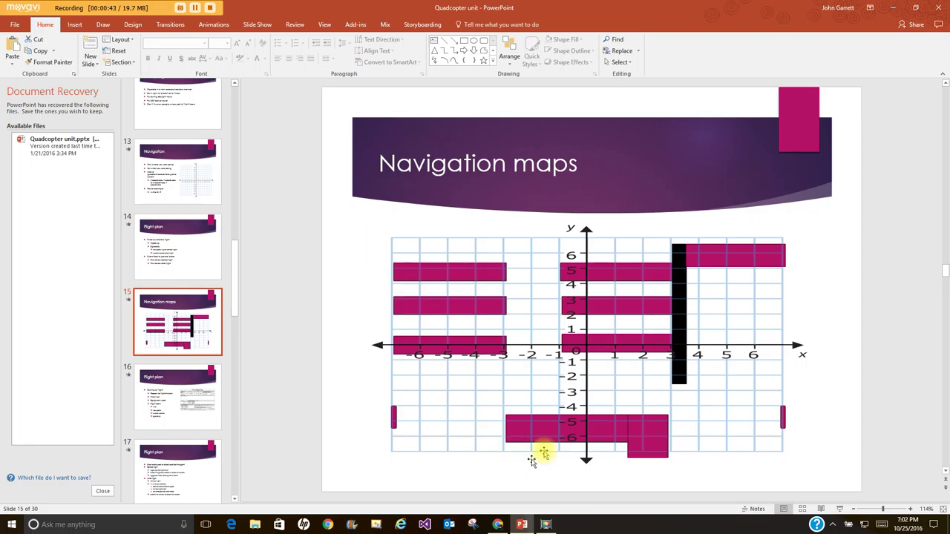
Draw small triangle markers at (-2,-6) and (5,5) on the Navigation maps grid
left_click(435, 50)
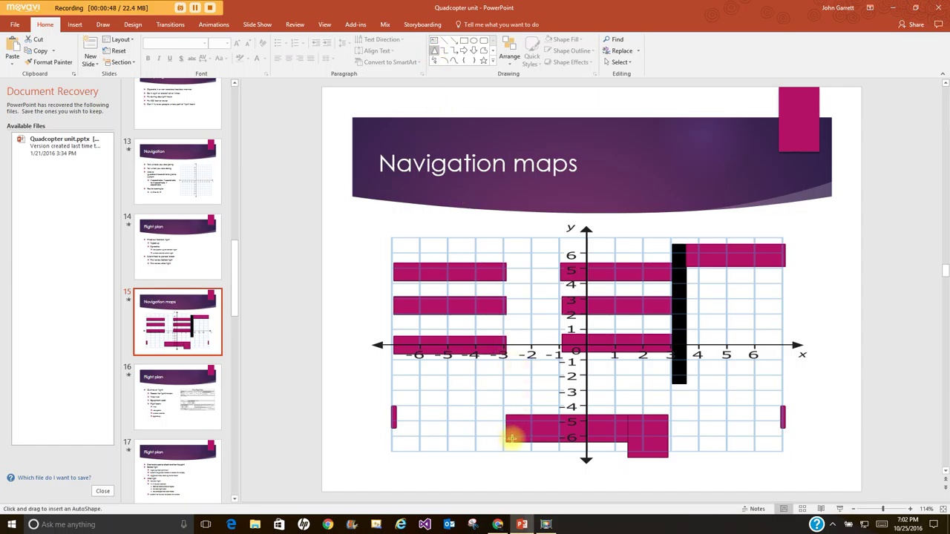
left_click_drag(518, 436, 538, 449)
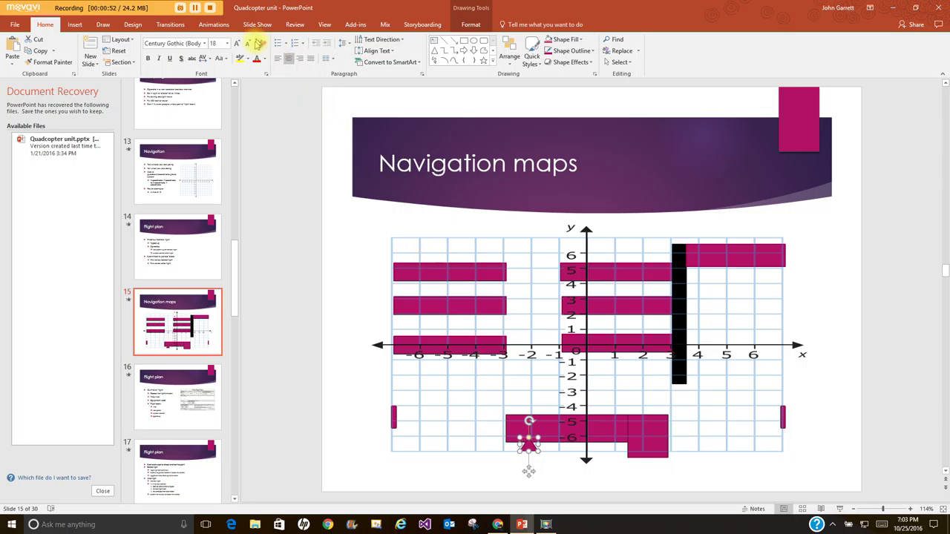
left_click(74, 26)
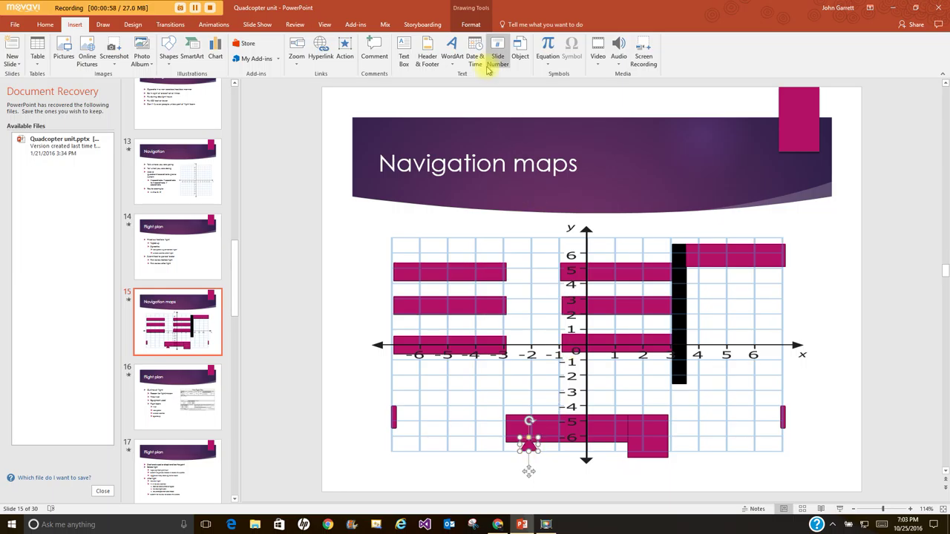
left_click(169, 49)
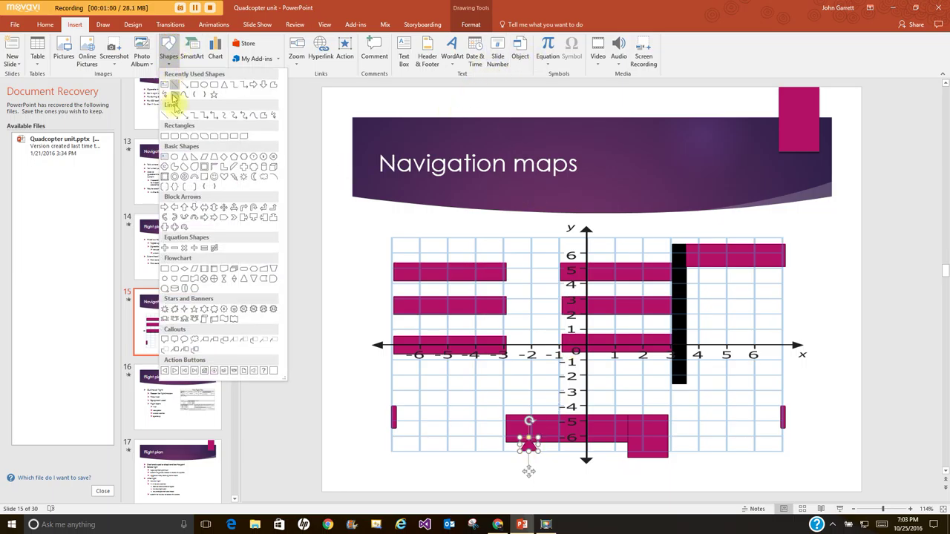
left_click(224, 86)
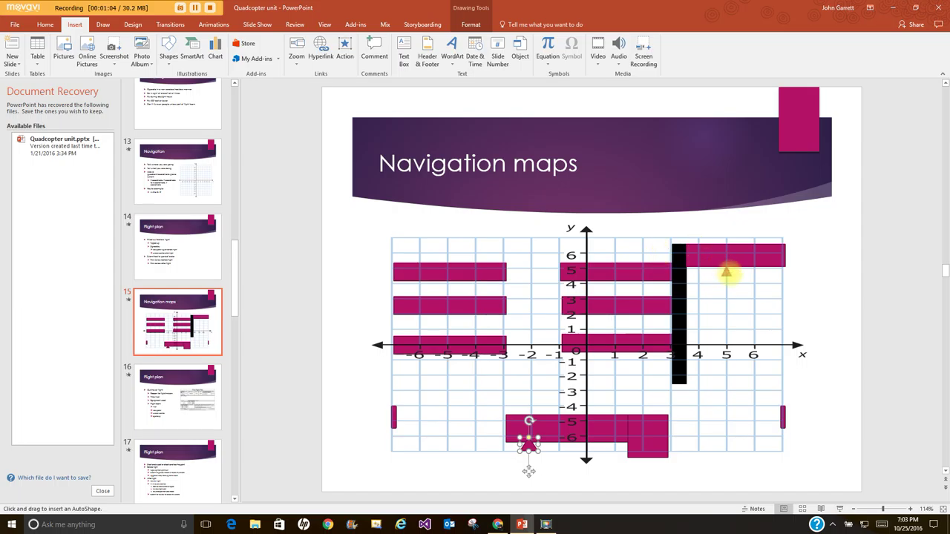
left_click_drag(726, 268, 727, 288)
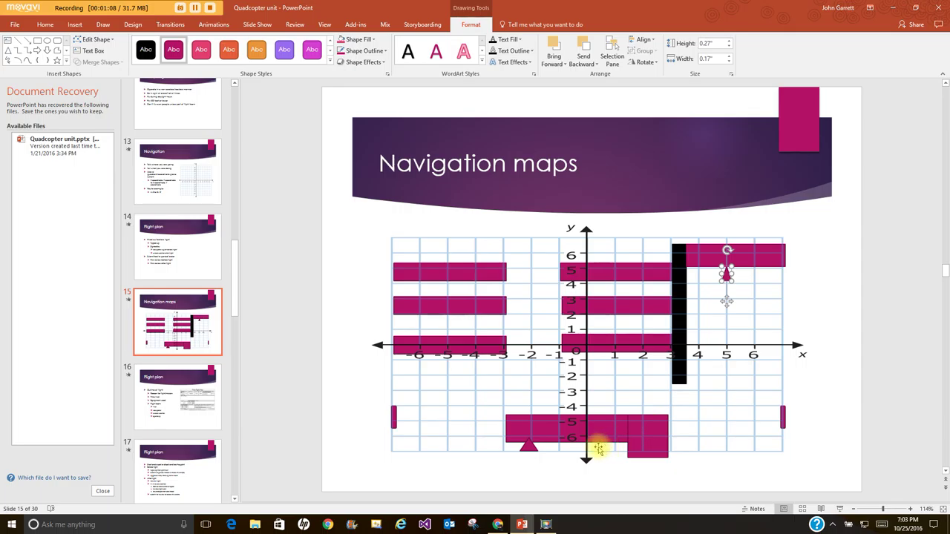
Enter -2,-6 after Start, add an End line, and remove the space after the comma
left_click(498, 523)
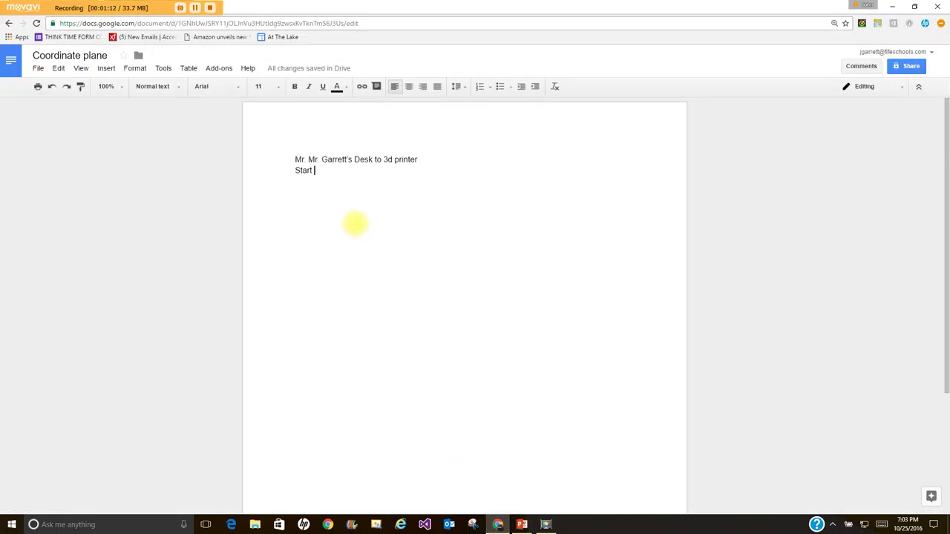
type("-2, -6")
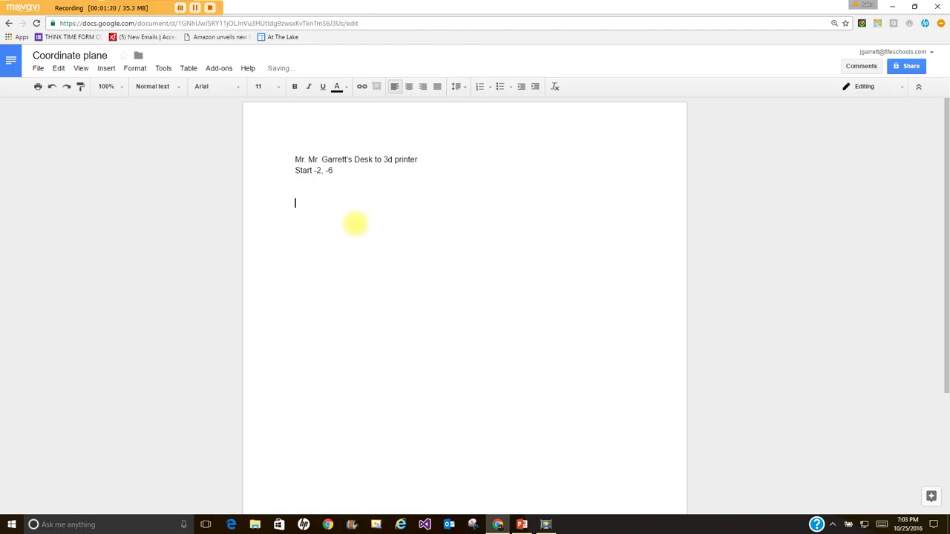
type("En")
key("Up")
key("End")
key("Left")
key("Left")
key("Left")
key("Delete")
key("Down")
Draw a small oval marker beside the lower bar on the grid
left_click(522, 525)
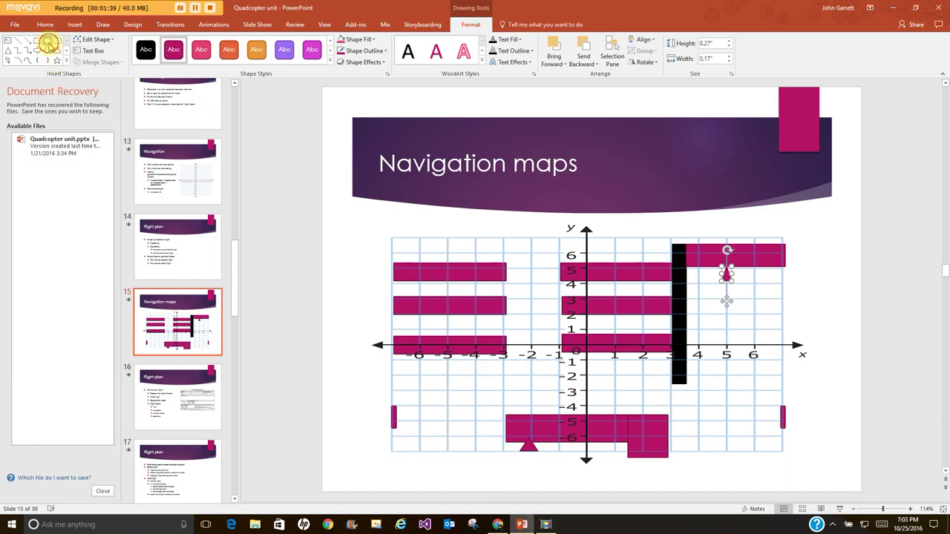
left_click(47, 41)
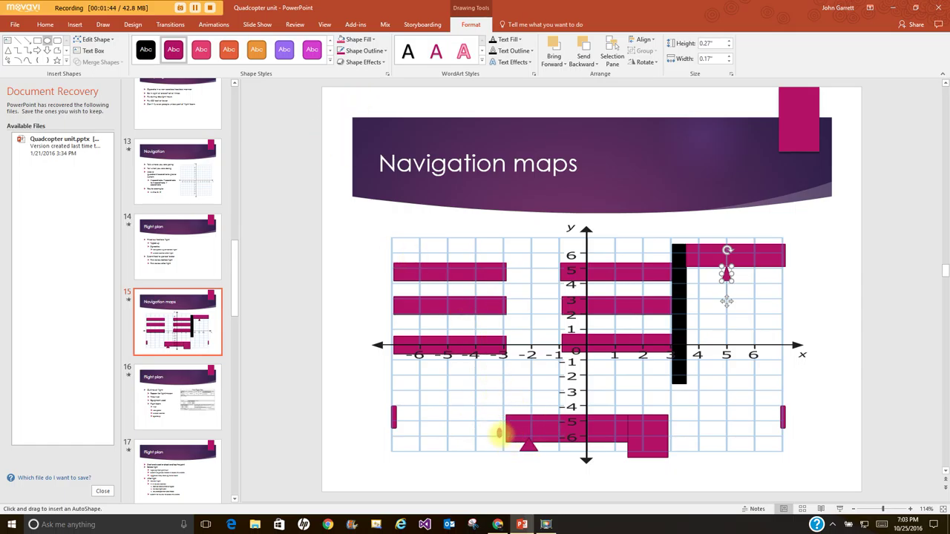
left_click_drag(498, 431, 505, 437)
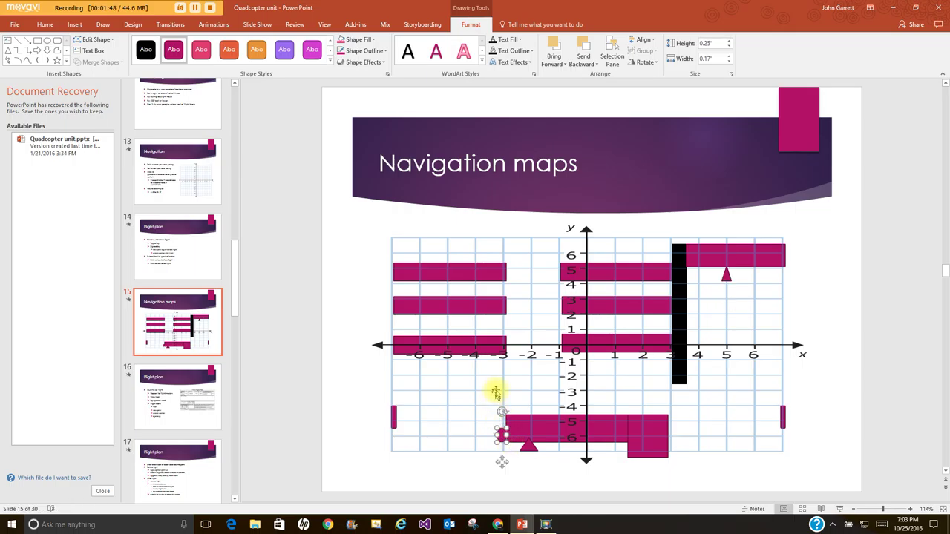
Paste copies of the oval and move them to (-3,-4) and (5,-4)
key("ctrl+v")
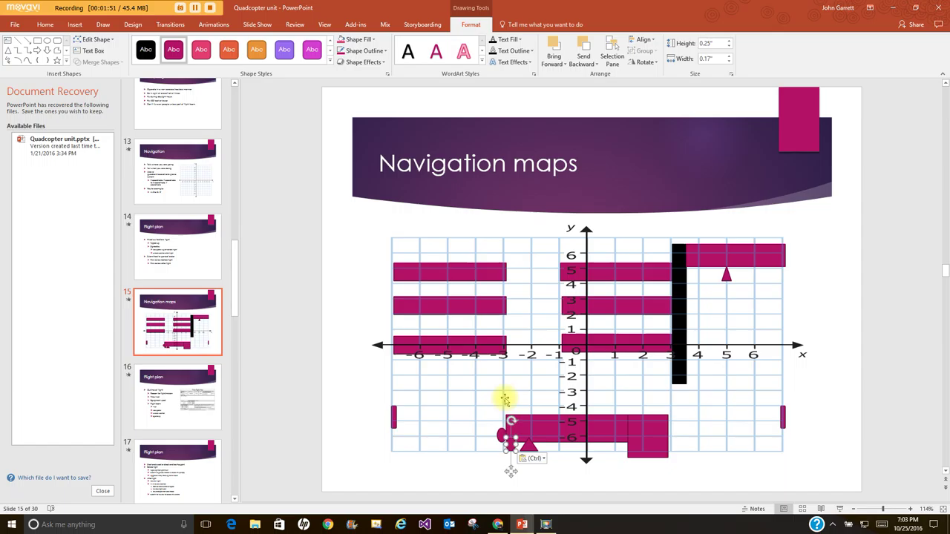
left_click(505, 400)
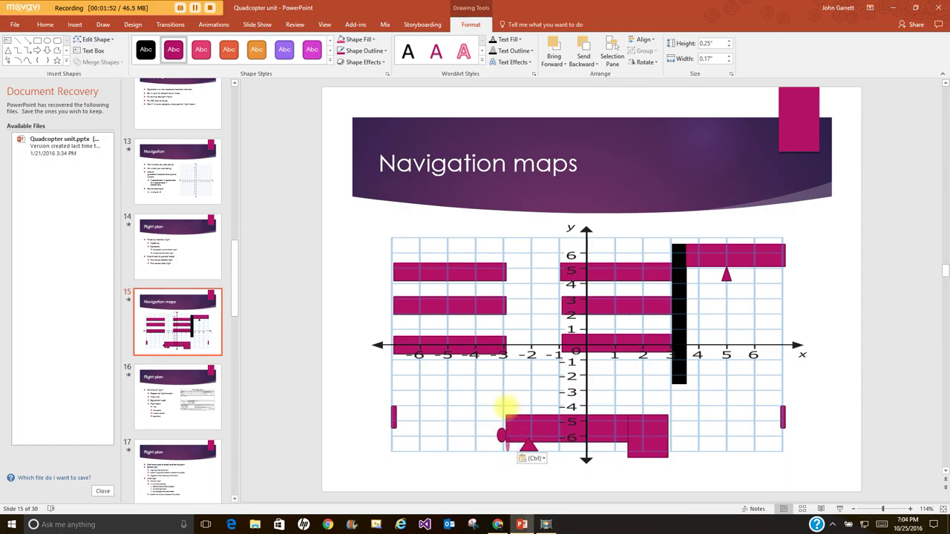
left_click(509, 439)
left_click_drag(510, 443, 502, 404)
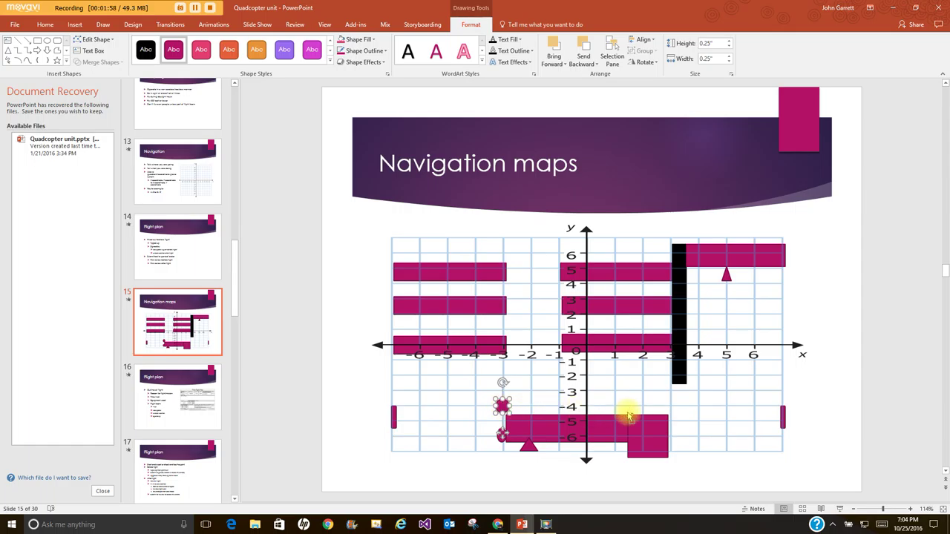
key("ctrl+v")
left_click_drag(509, 435, 726, 406)
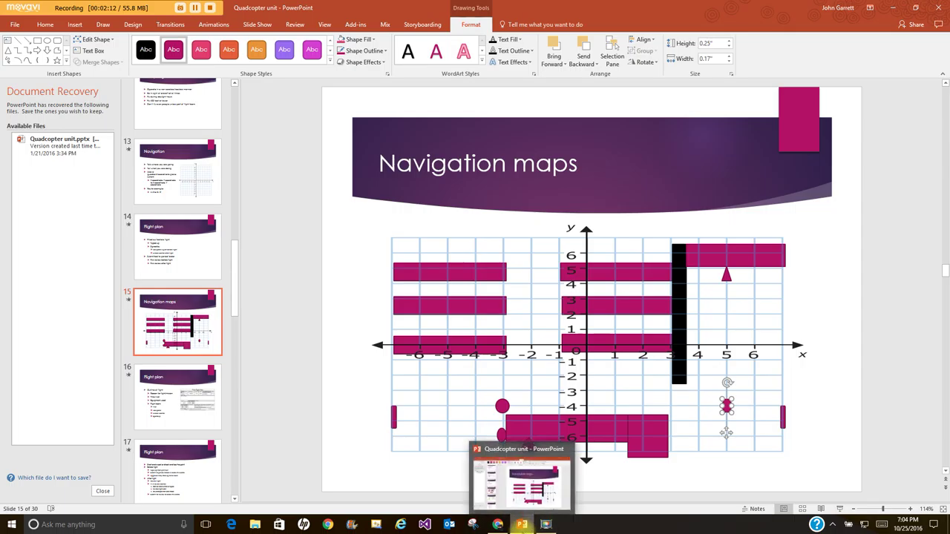
Add the waypoint -3,-4 on its own line below -3, 6
left_click(498, 524)
type("-")
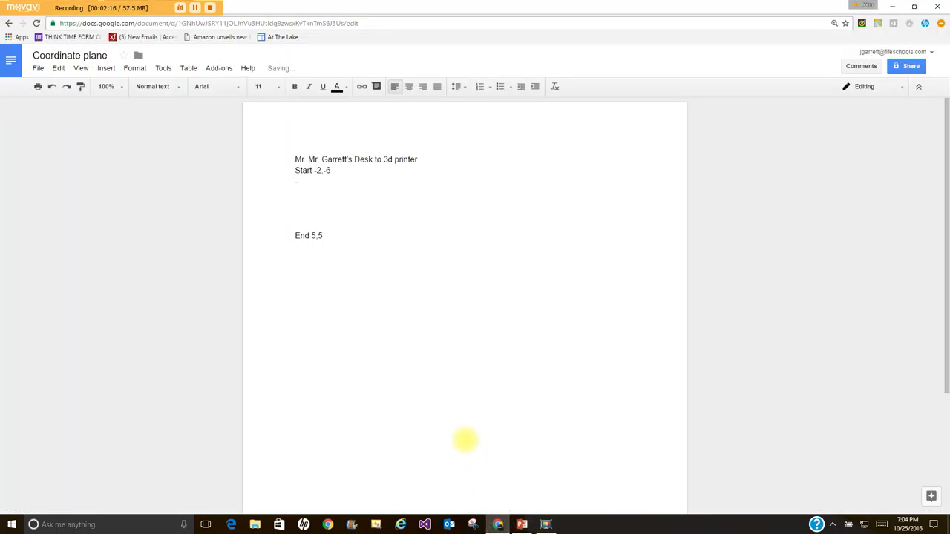
type("4")
key("Return")
key("Delete")
key("Delete")
key("Delete")
key("Delete")
left_click(522, 525)
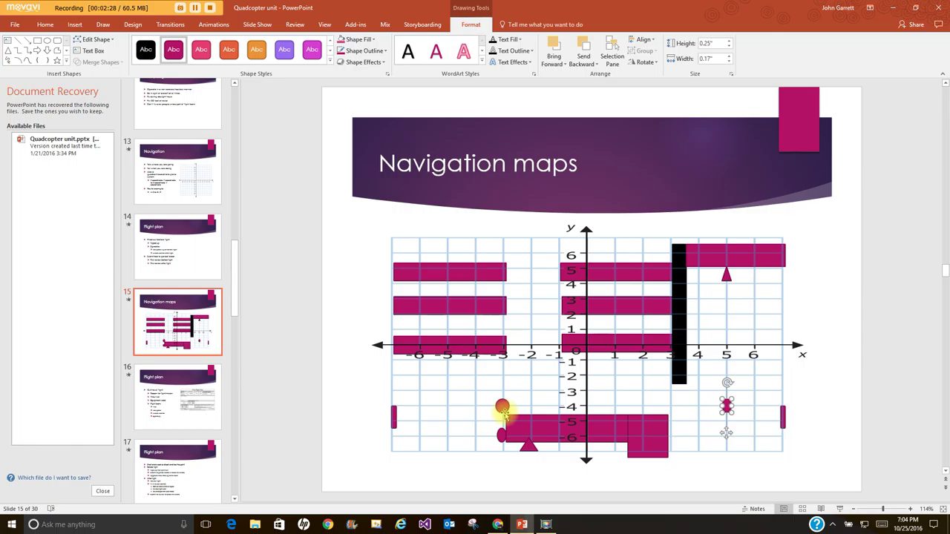
left_click(498, 524)
type("-")
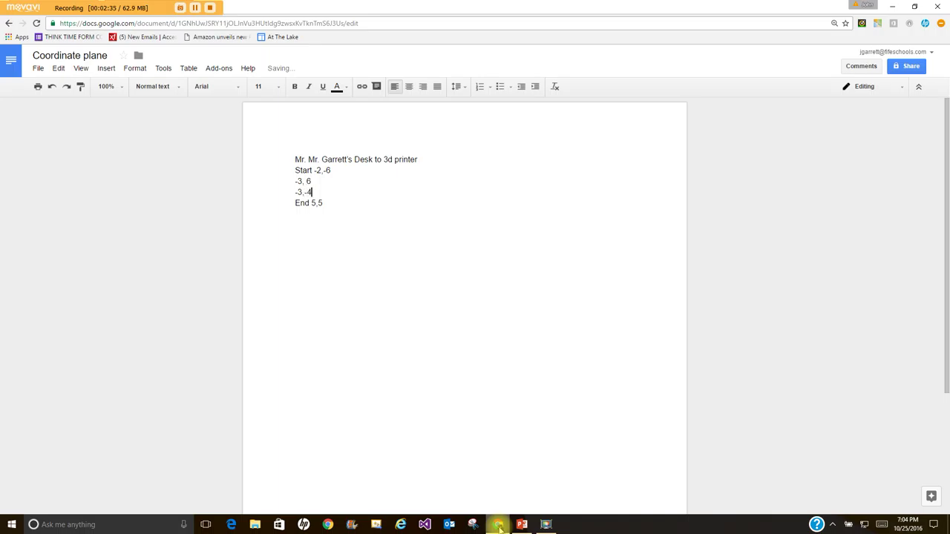
type("3,-4")
key("Return")
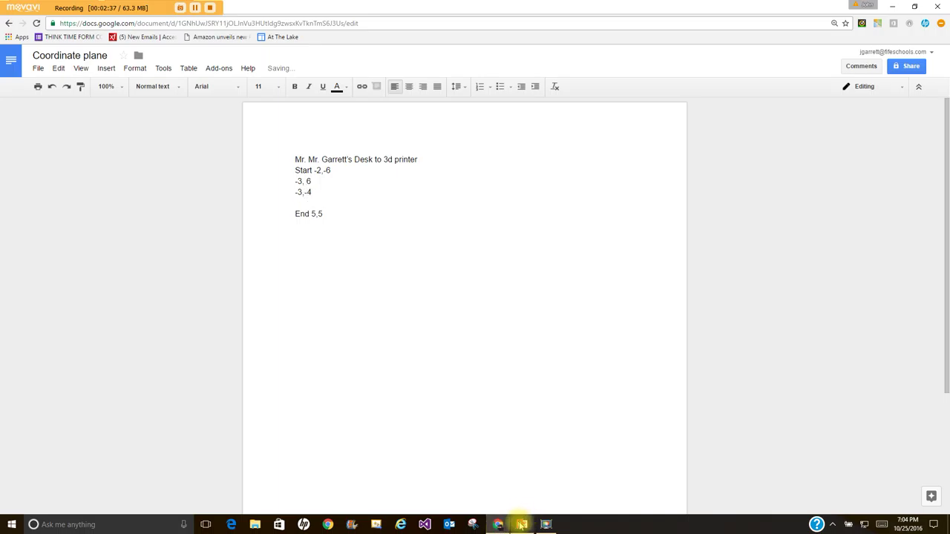
Add the waypoint 5,-4 and remove the extra blank line above End 5,5
left_click(522, 524)
left_click(728, 406)
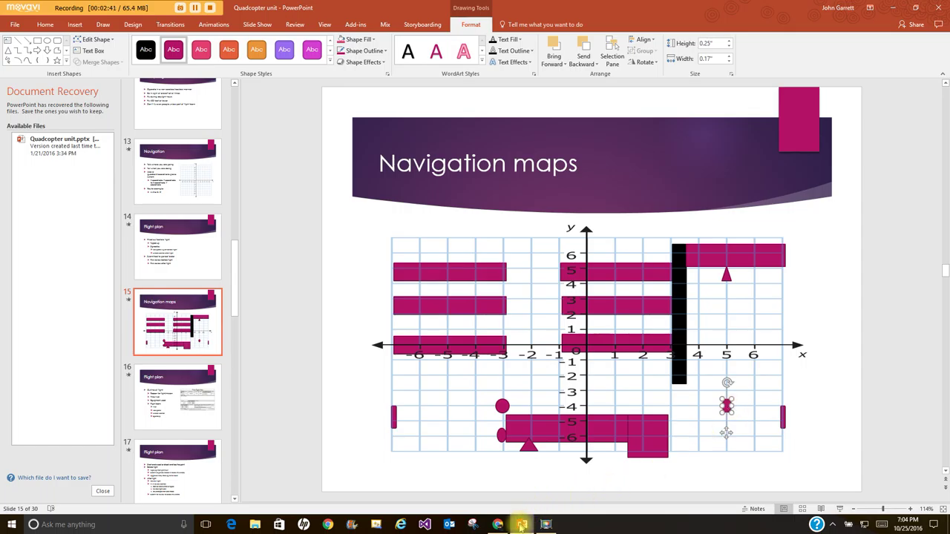
left_click(500, 525)
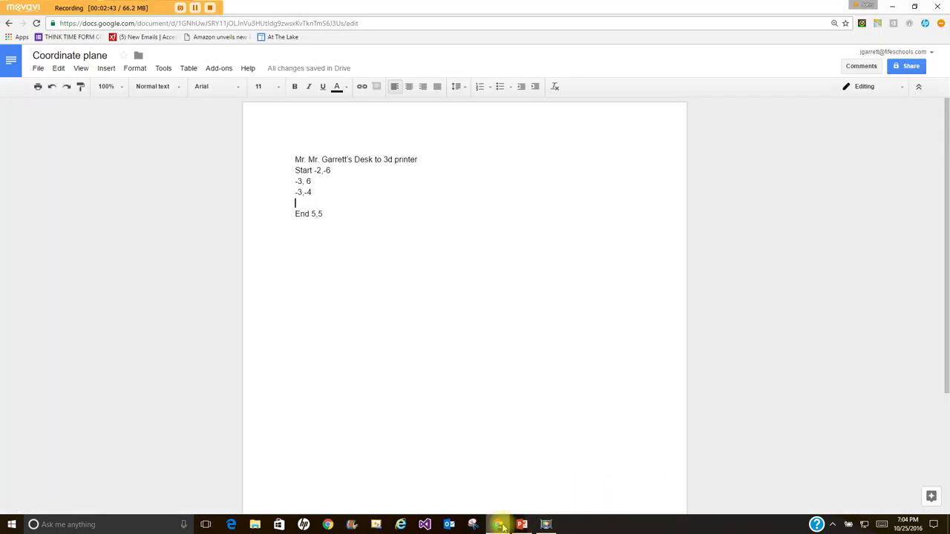
type("5")
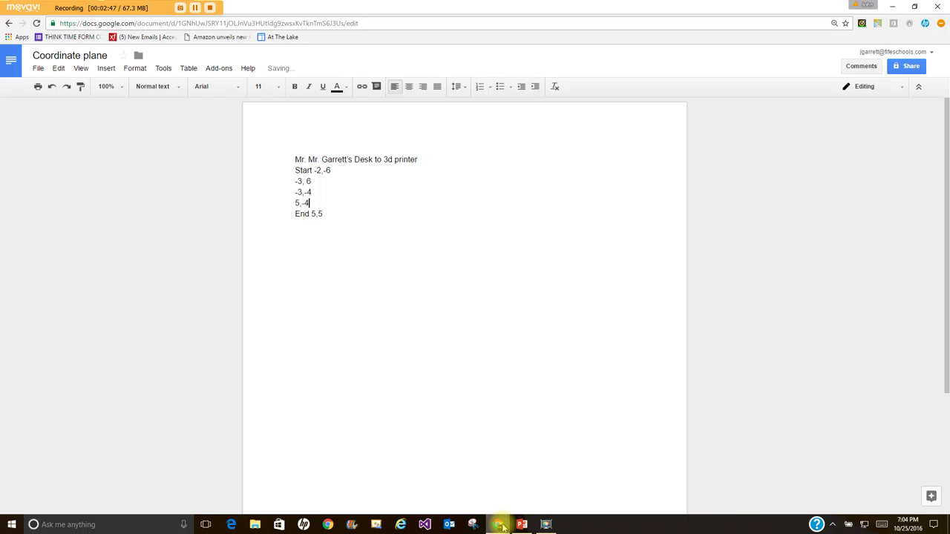
type(",-4")
key("Return")
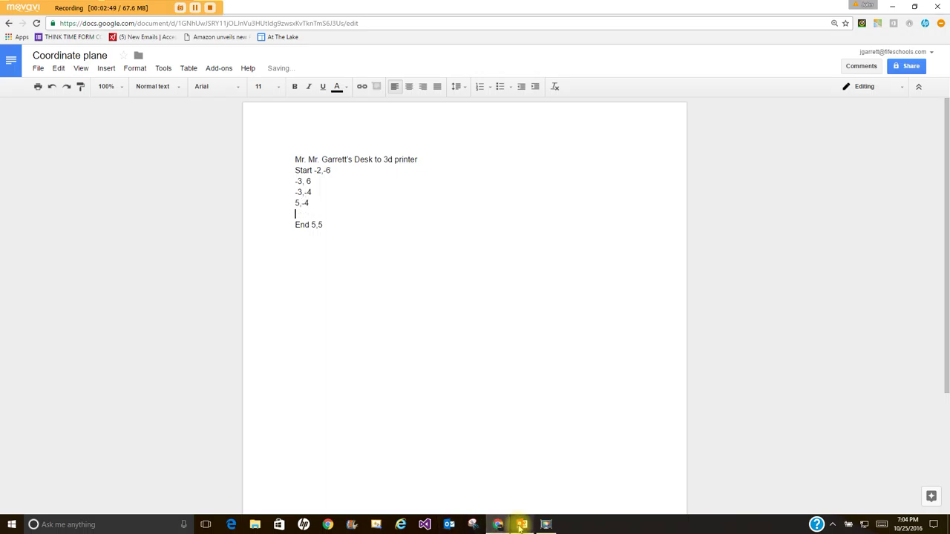
left_click(521, 524)
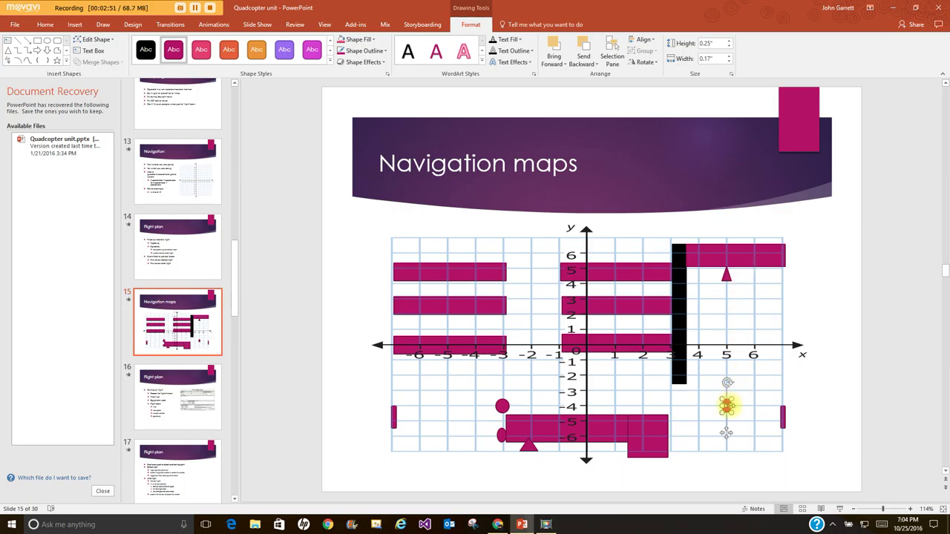
left_click(507, 524)
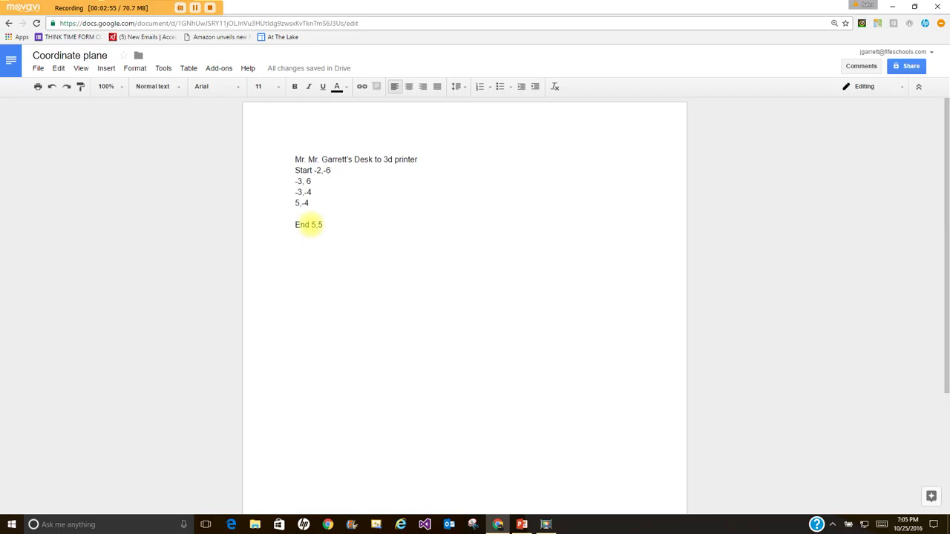
key("Delete")
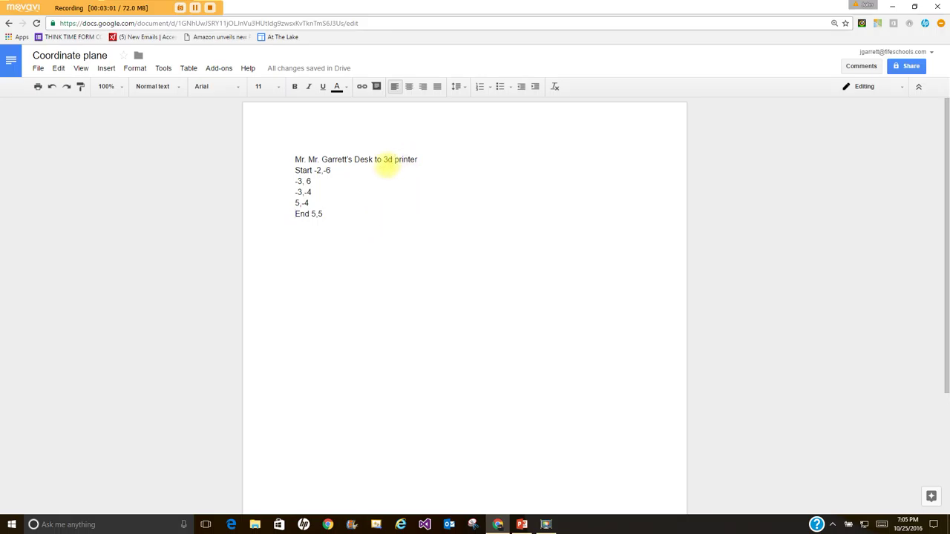
Start a new paragraph below End 5,5 headed 'Court yard to computer lab'
left_click(353, 219)
key("Return")
key("Return")
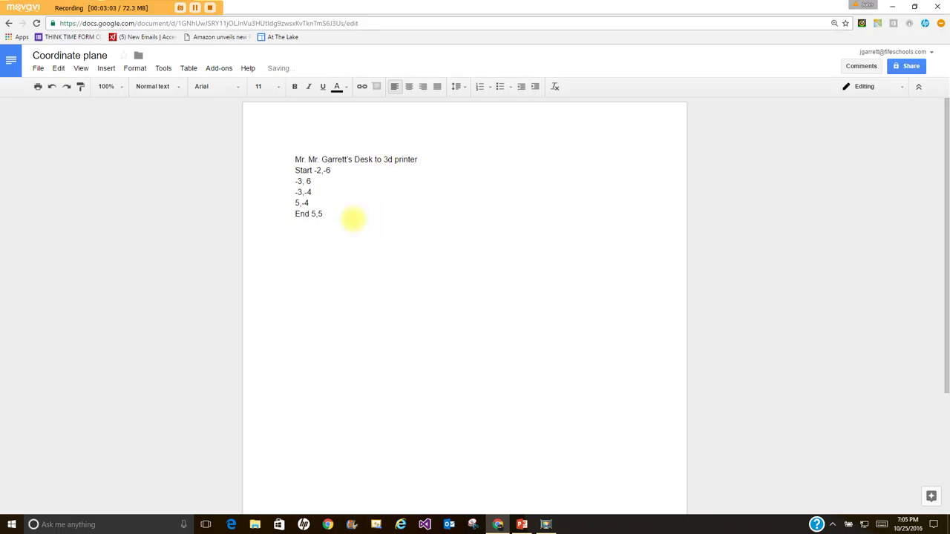
type("Court yard to computer lab")
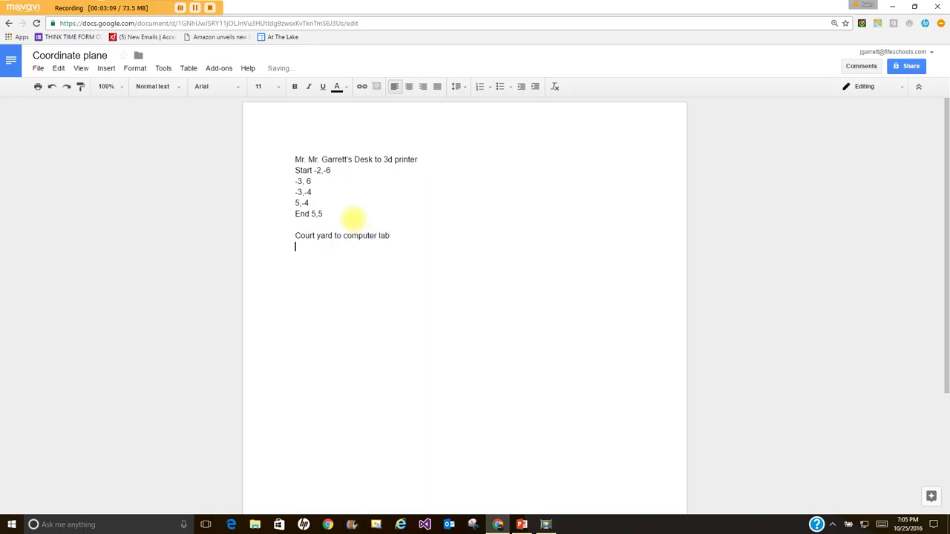
Minimize PowerPoint and open Google Classroom from Gmail's Google apps launcher
left_click(522, 524)
left_click(893, 7)
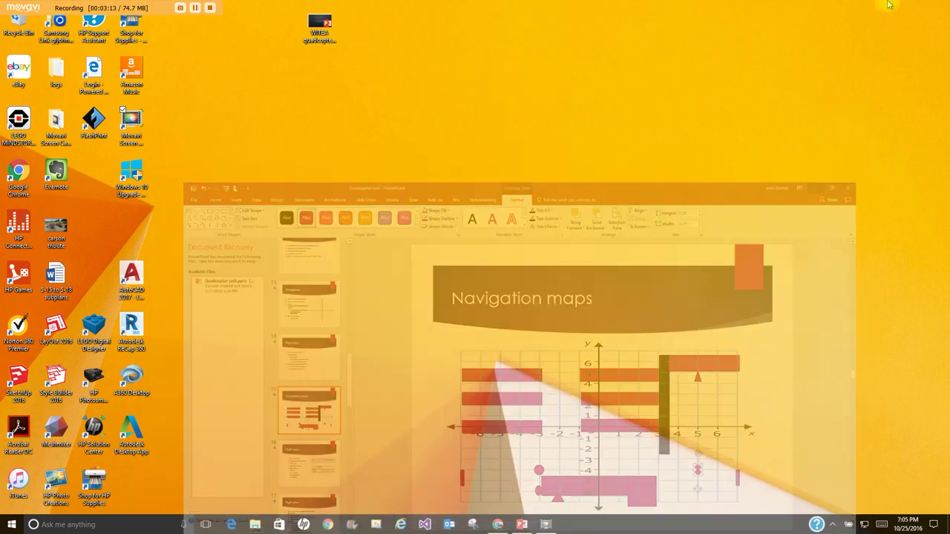
left_click(497, 524)
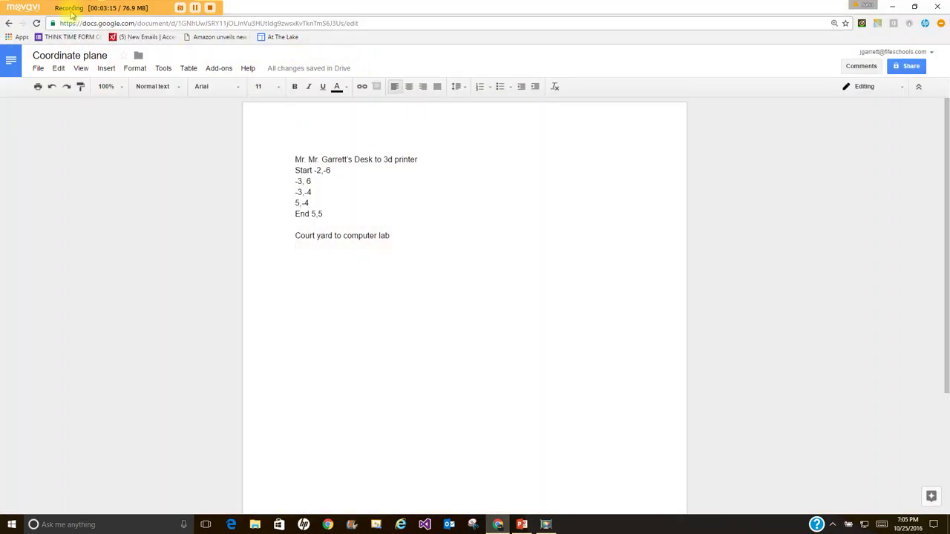
left_click(914, 8)
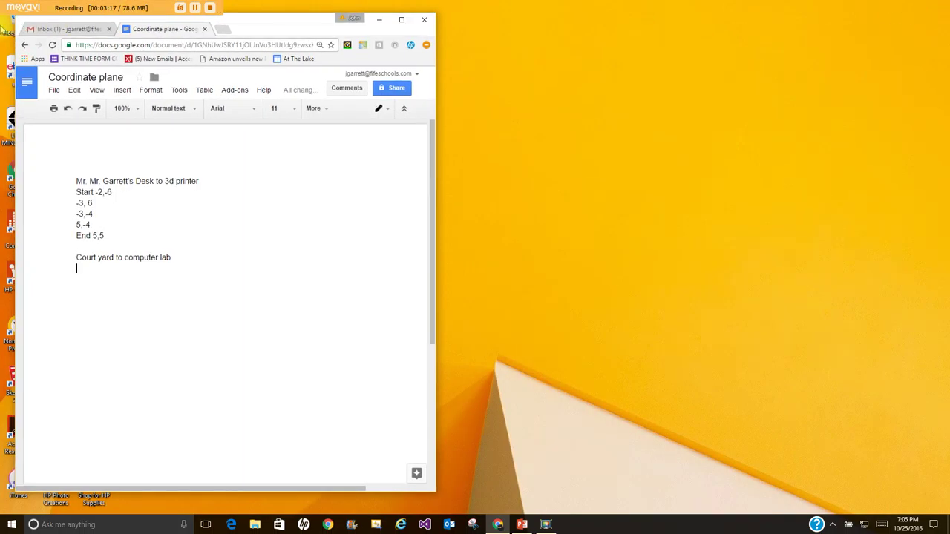
left_click(70, 28)
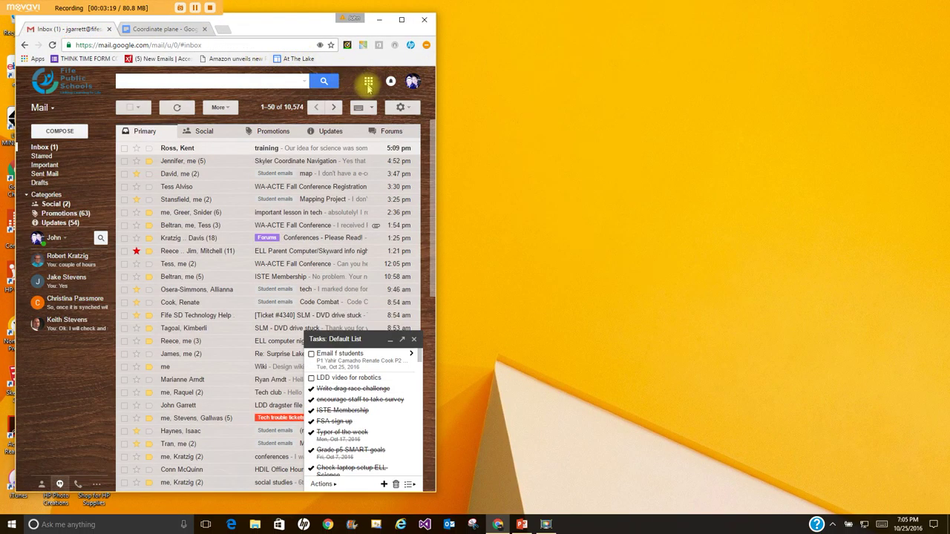
left_click(369, 82)
left_click(343, 382)
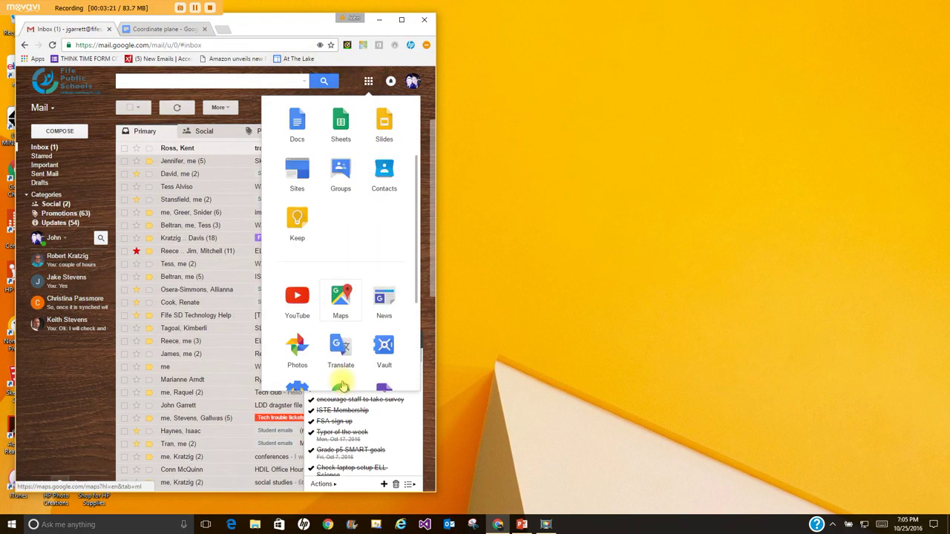
left_click(340, 332)
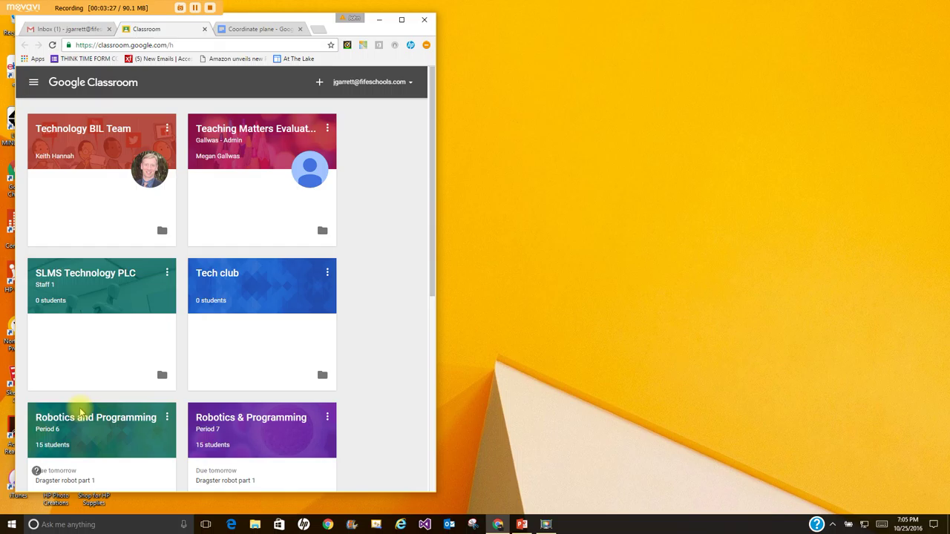
Open the Intro to Engineering Period 4 class and highlight task 1 about the computer lab route
scroll(249, 429, "down", 1)
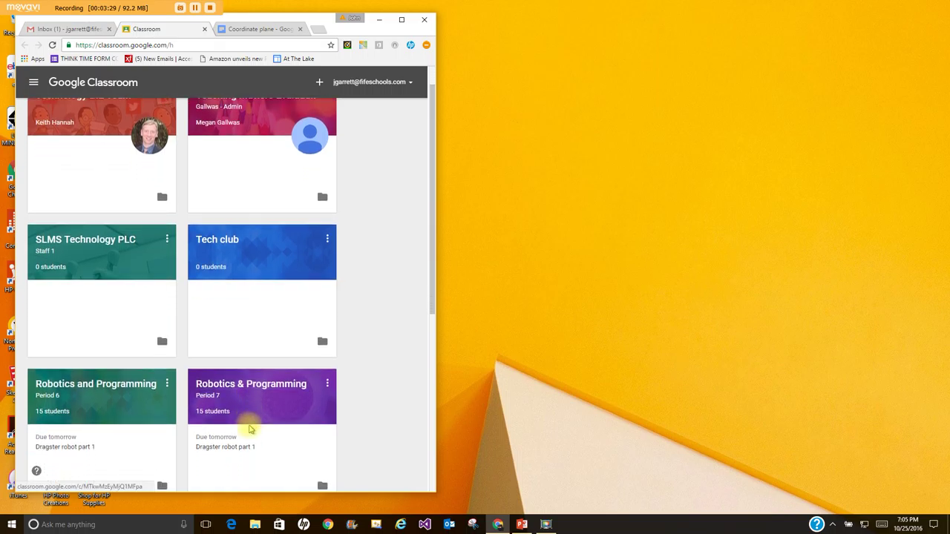
scroll(250, 427, "down", 5)
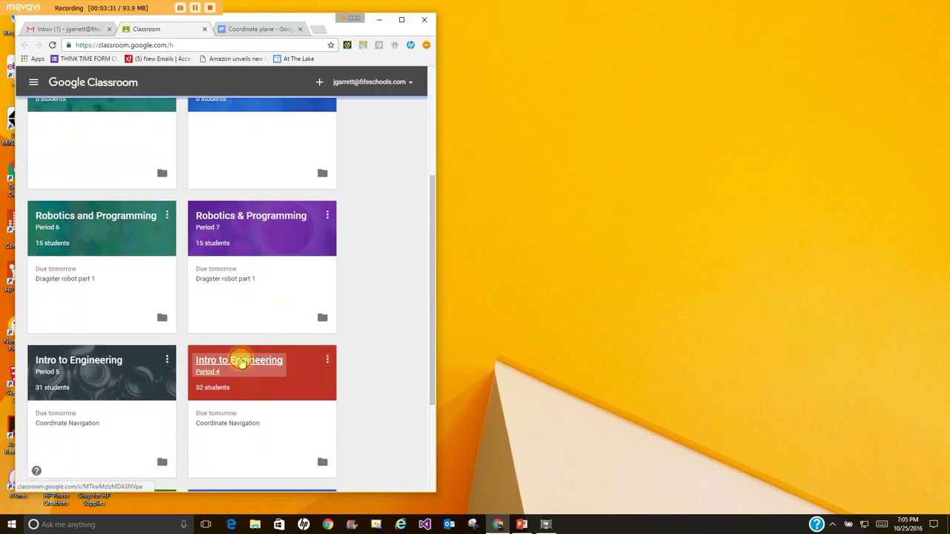
left_click(240, 362)
left_click(401, 19)
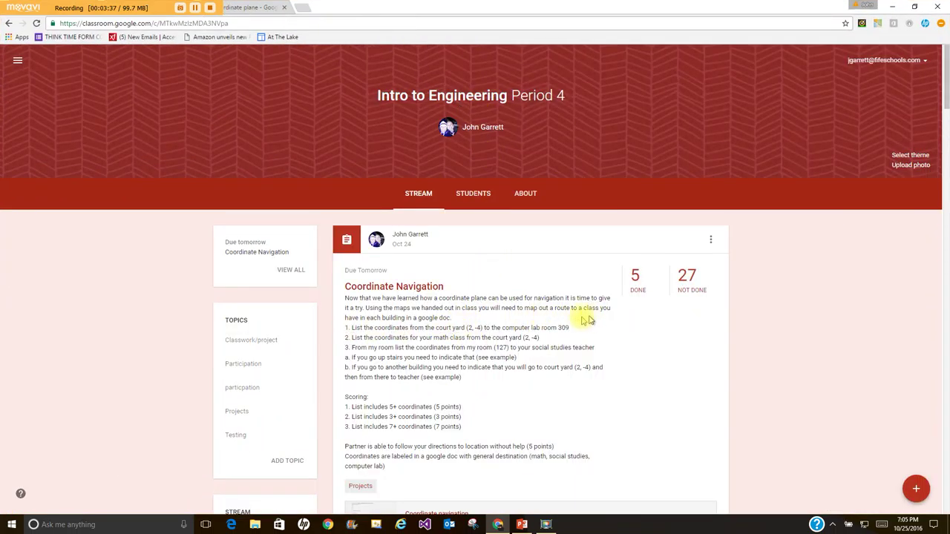
left_click_drag(345, 331, 586, 326)
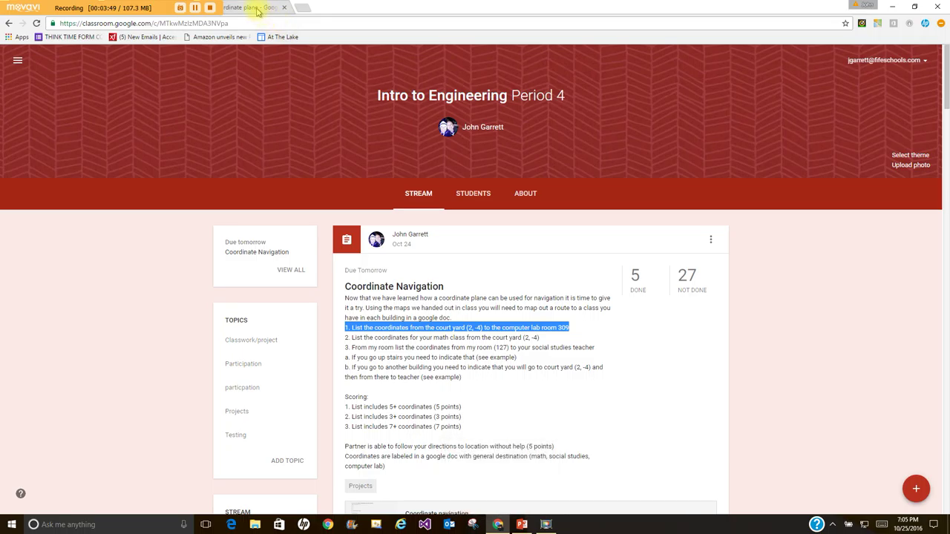
left_click(158, 7)
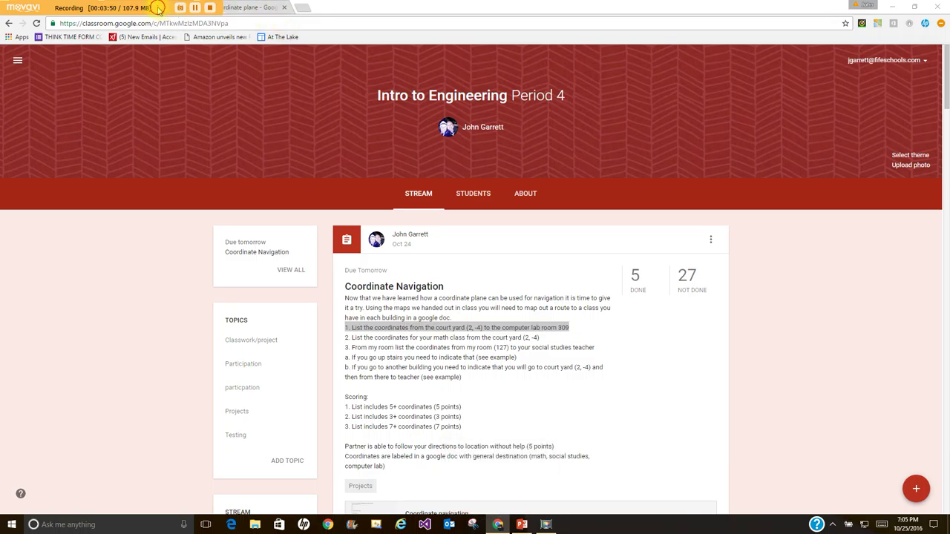
Type 'Start 2, -4' under the court yard heading, checking the assignment page midway
left_click(256, 7)
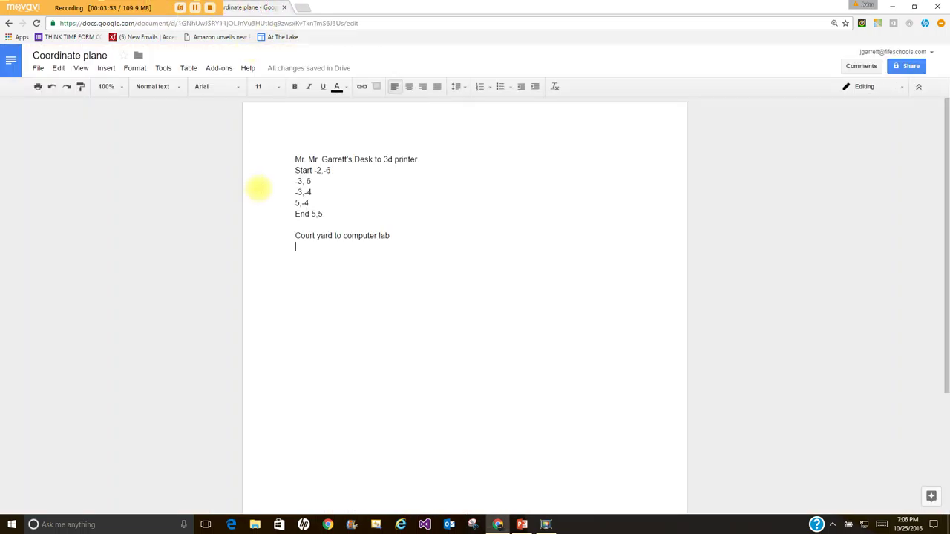
type("Start ")
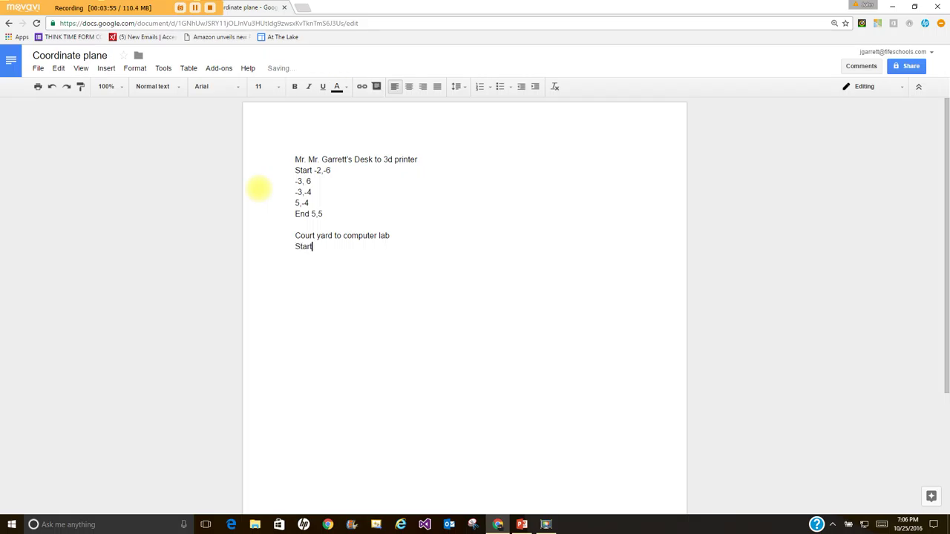
type("2,")
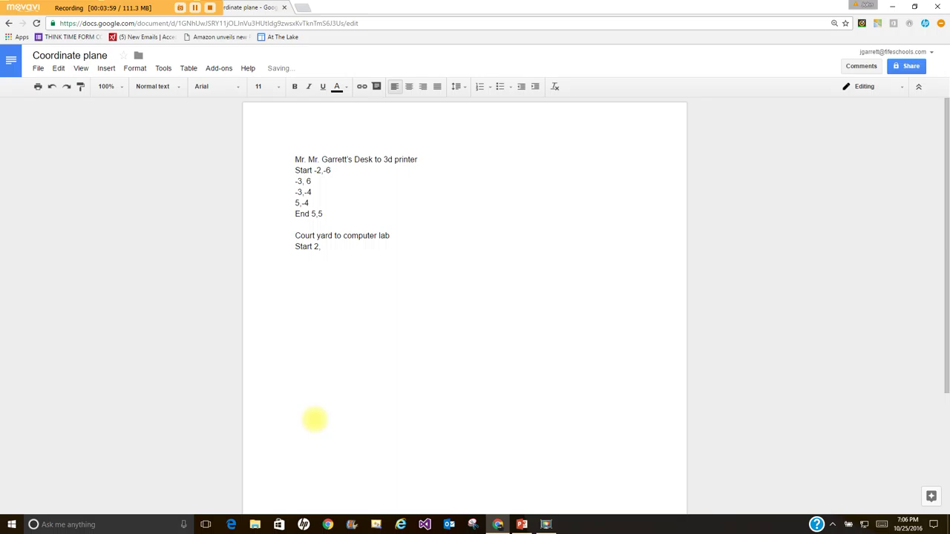
left_click(915, 6)
left_click_drag(246, 3, 772, 16)
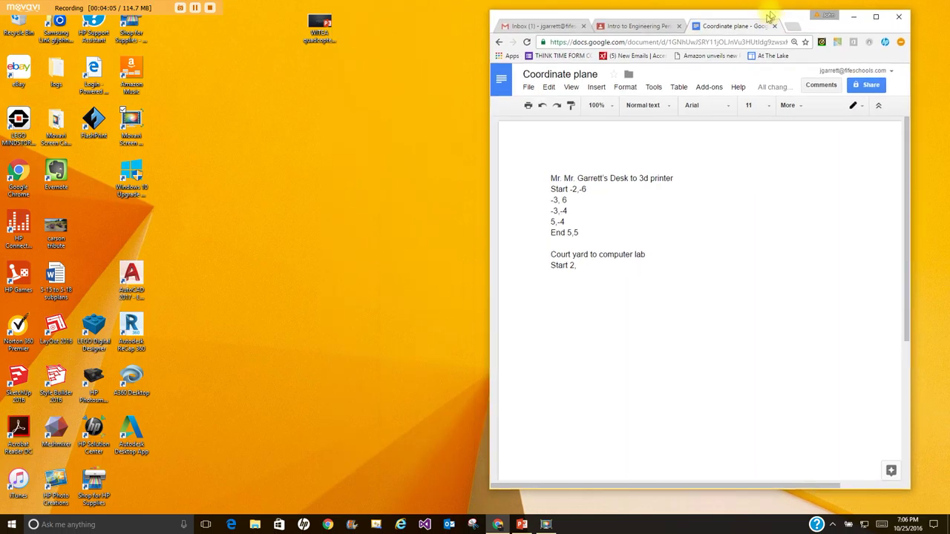
left_click(647, 20)
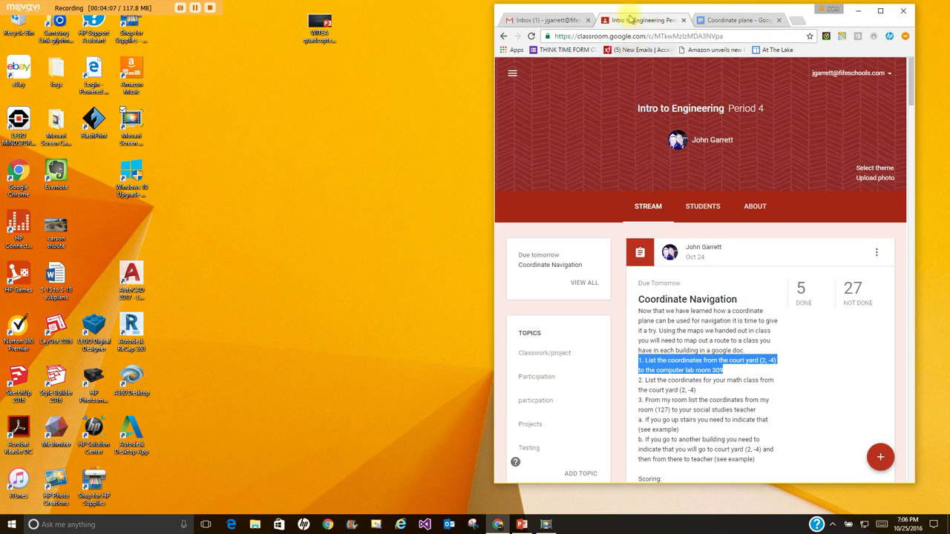
left_click_drag(631, 14, 436, 27)
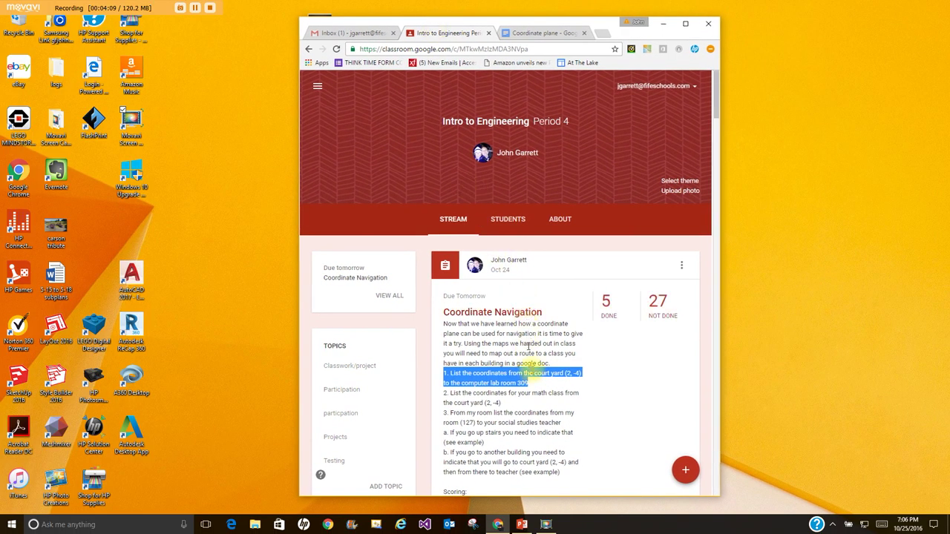
left_click(542, 34)
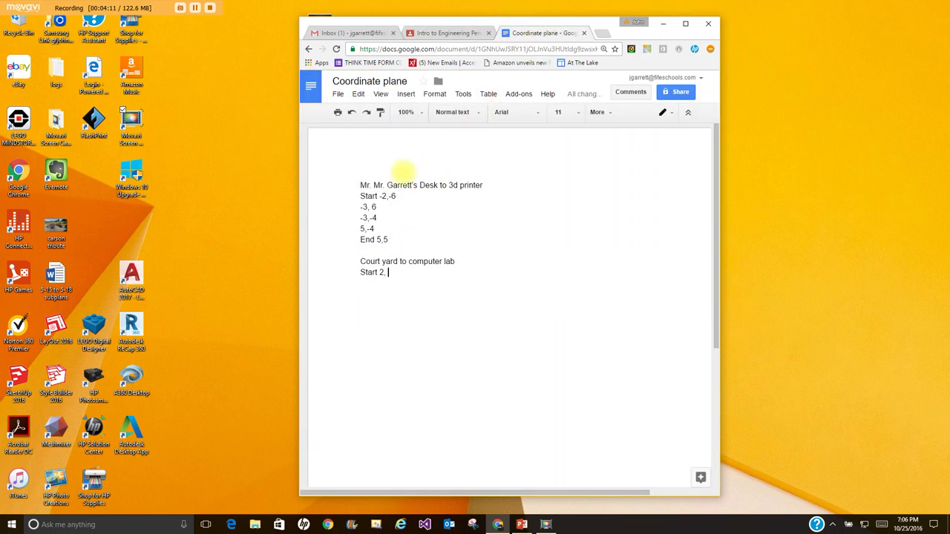
type("-4")
key("Return")
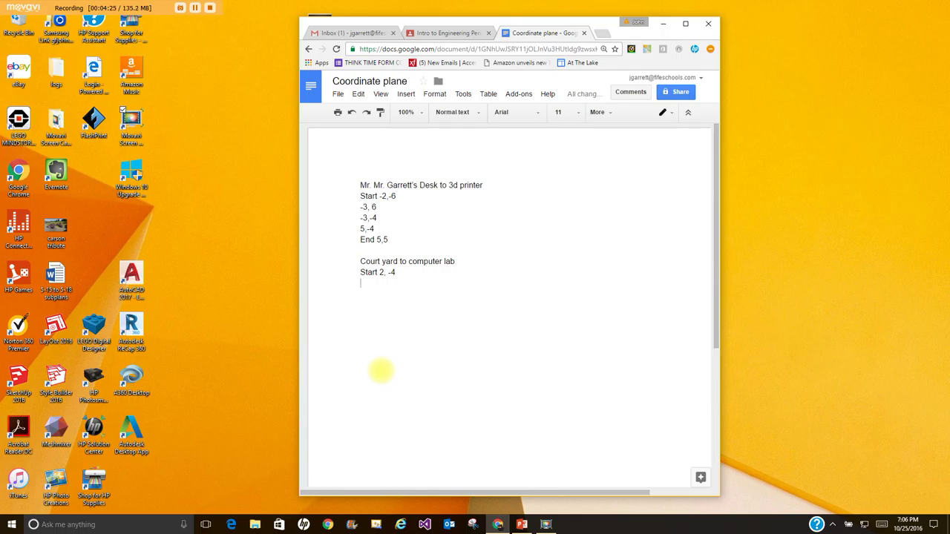
Add the waypoints 2, -3, 2, -2 and 2, -1 on separate lines
type("2")
type(", -3 ")
type("2")
type(", -2")
key("Return")
type("2, -1")
key("Return")
key("Return")
key("Return")
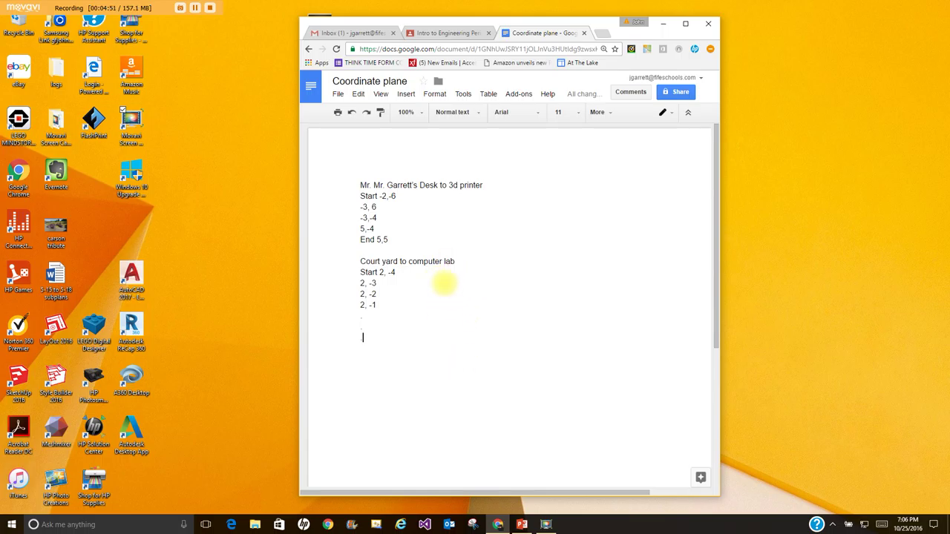
Join 'Court yard' into 'Courtyard' and add the heading 'Courtyard to math class'
type("Couer")
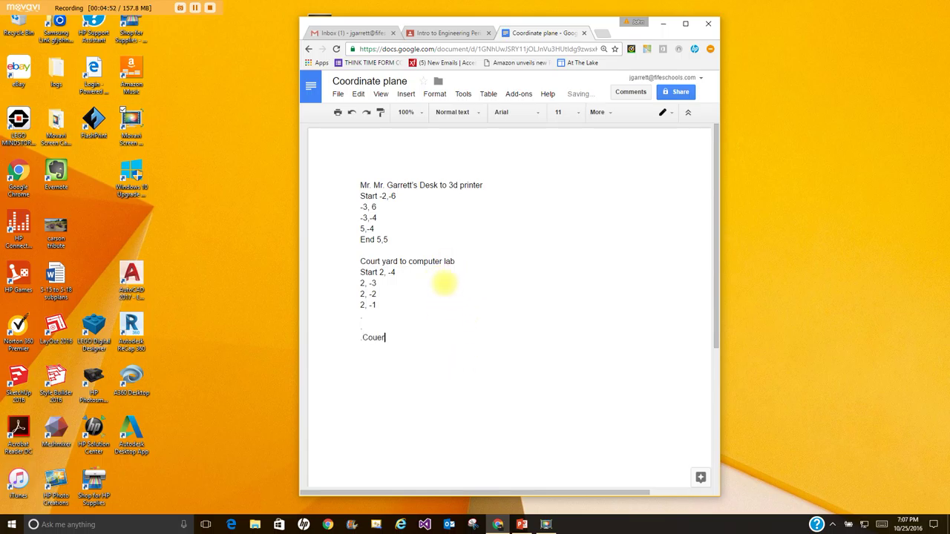
left_click(382, 264)
key("BackSpace")
left_click(386, 338)
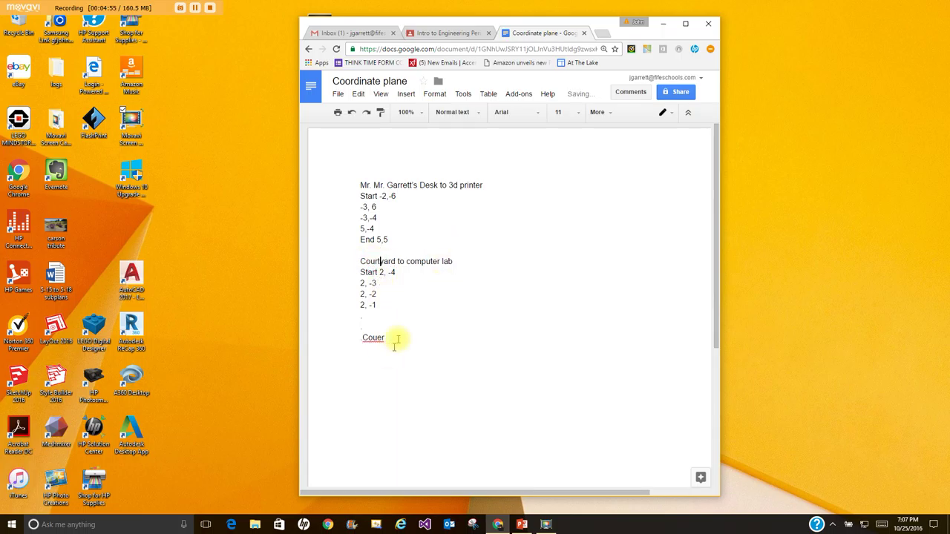
key("BackSpace")
key("BackSpace")
type("rtyard to math class")
key("Return")
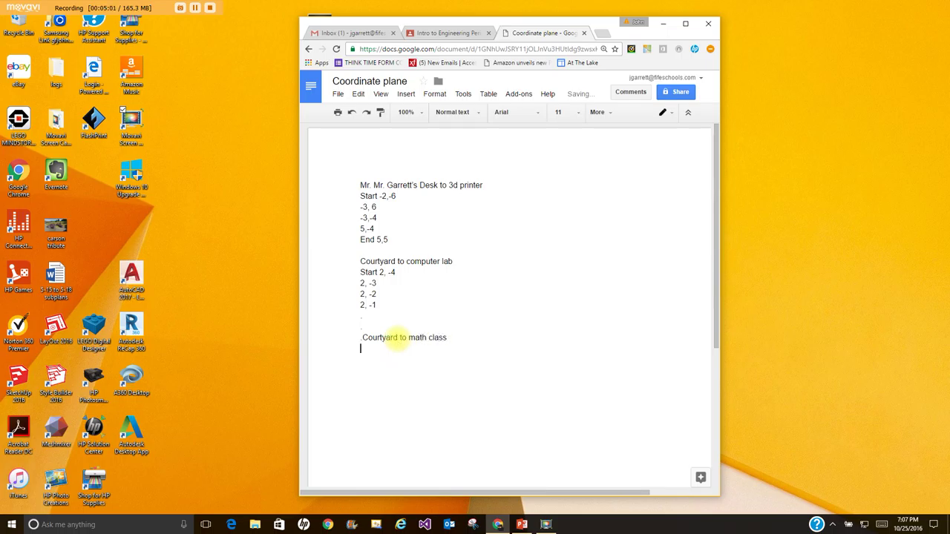
Enter 'Start 2, -4' as the math class route's first point
type("S")
key("BackSpace")
type("Start 2, -4")
key("Return")
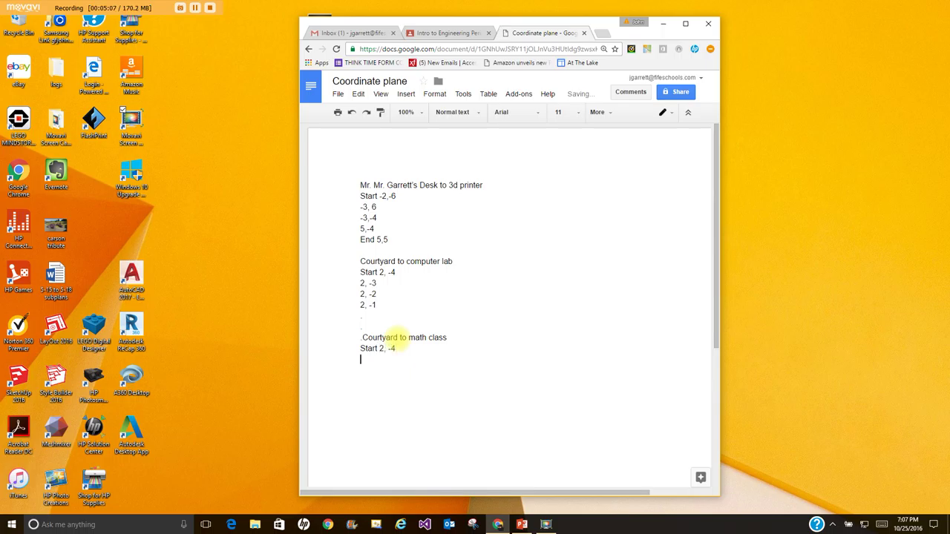
left_click(451, 34)
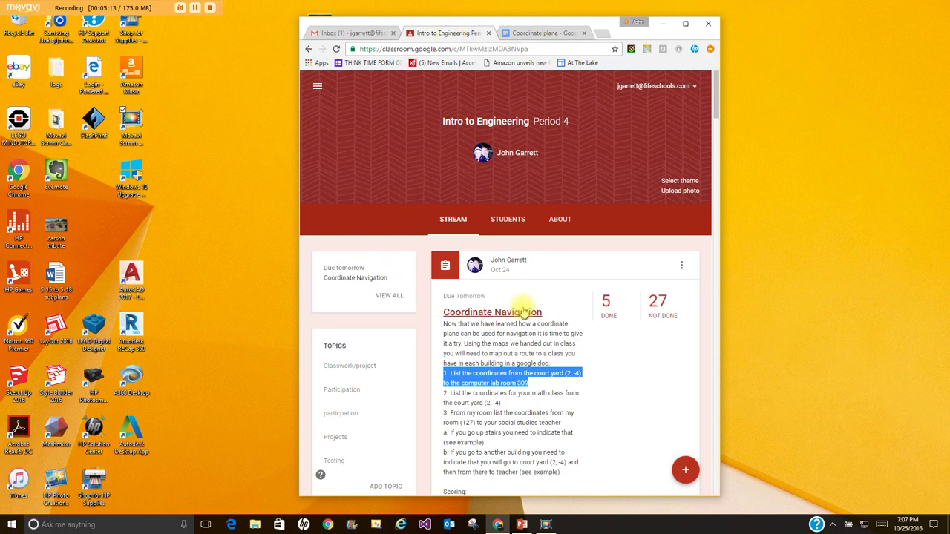
Scroll through the Coordinate Navigation post's room list, then return to the Coordinate plane document
scroll(523, 298, "down", 2)
scroll(523, 299, "down", 3)
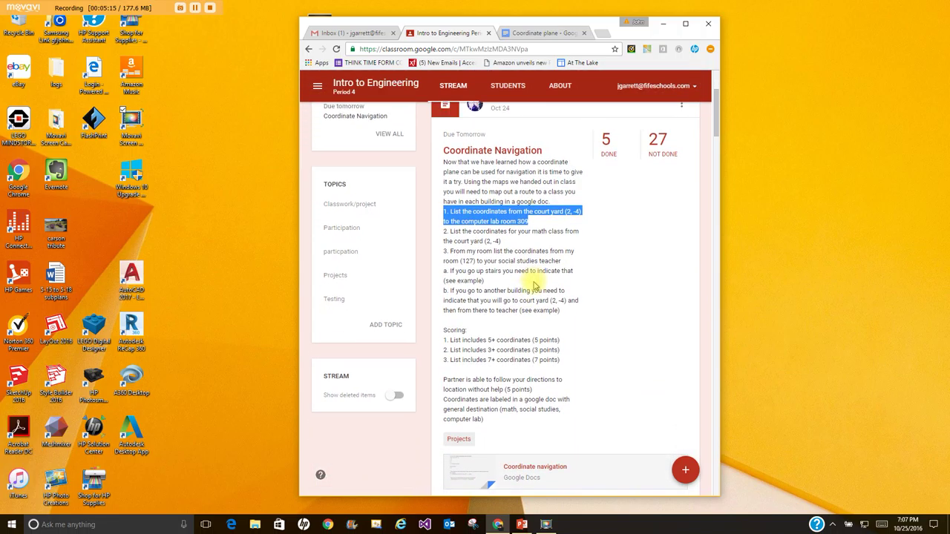
scroll(532, 280, "down", 1)
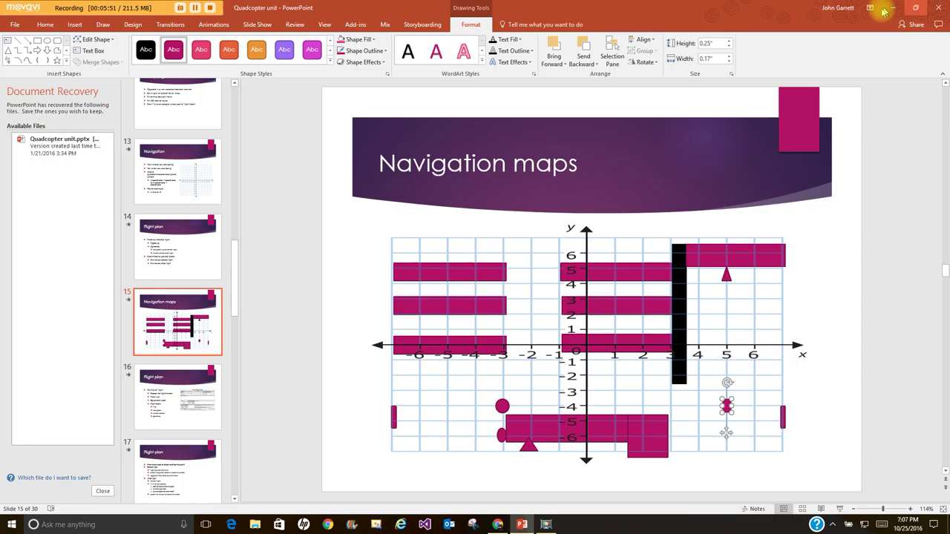
left_click(894, 8)
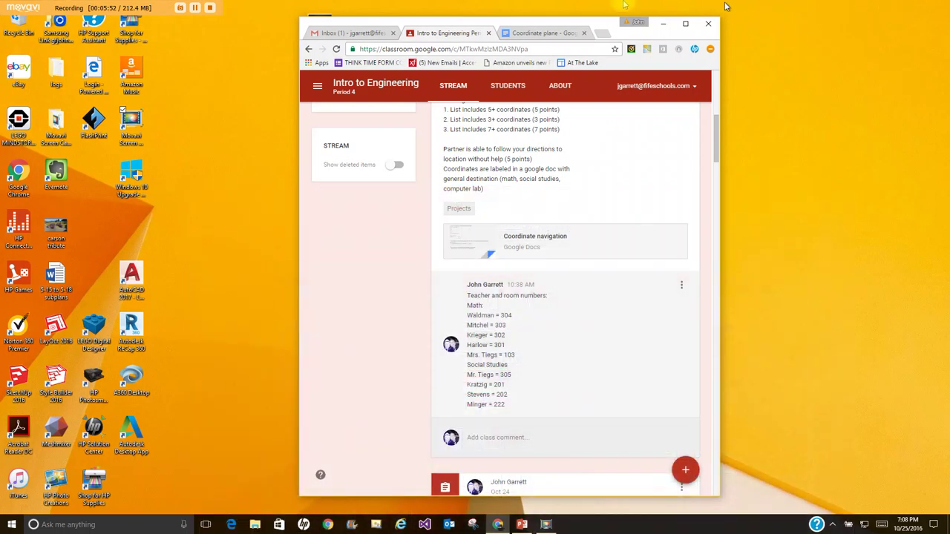
left_click(541, 33)
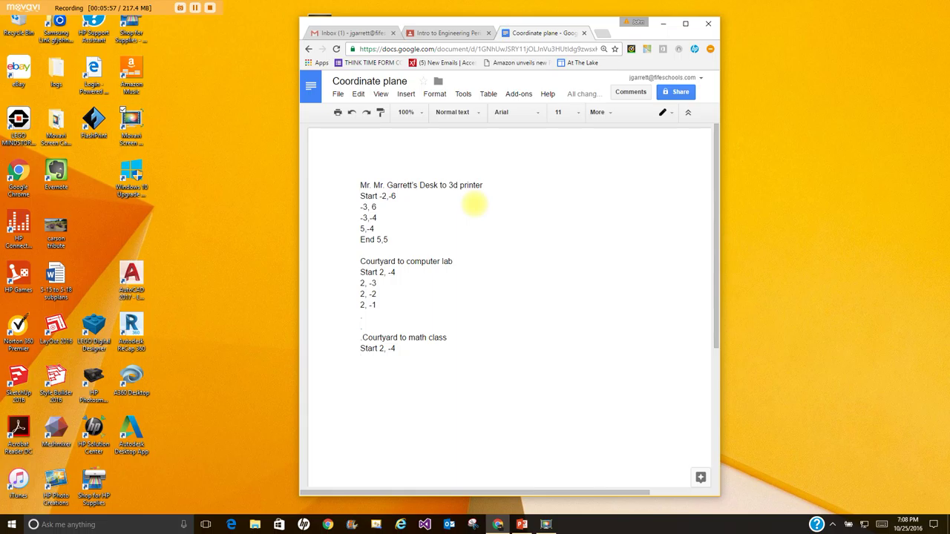
Add points 2, -2 and 2, 0 to the Courtyard to math class route, then return to the Classroom assignment
type("2, -2")
key("Return")
type("2, 0")
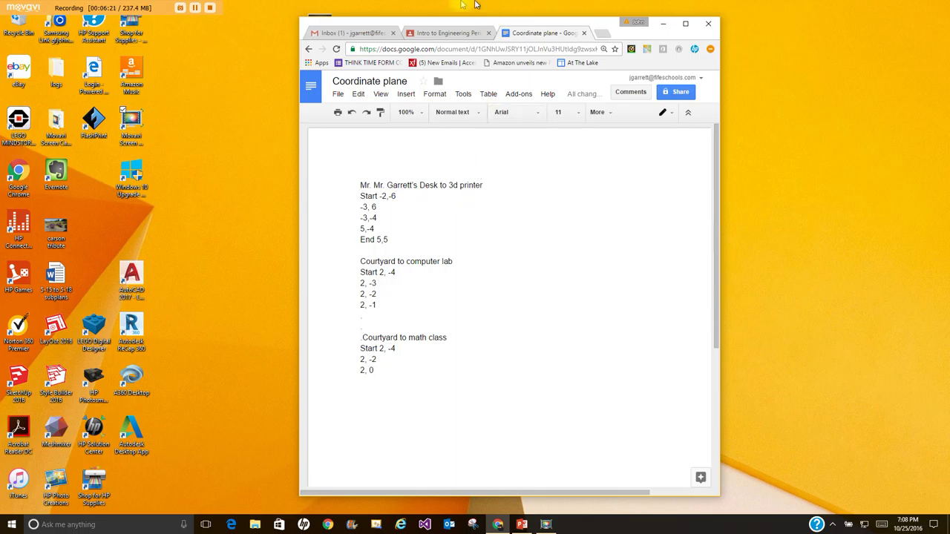
left_click(462, 34)
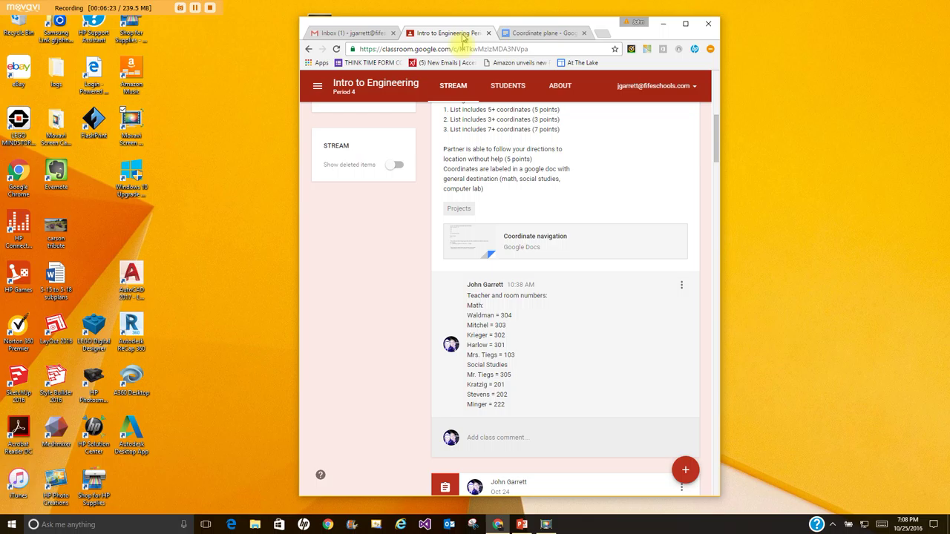
Open the attached 'Coordinate navigation' example document from the Classroom assignment stream
scroll(531, 260, "up", 2)
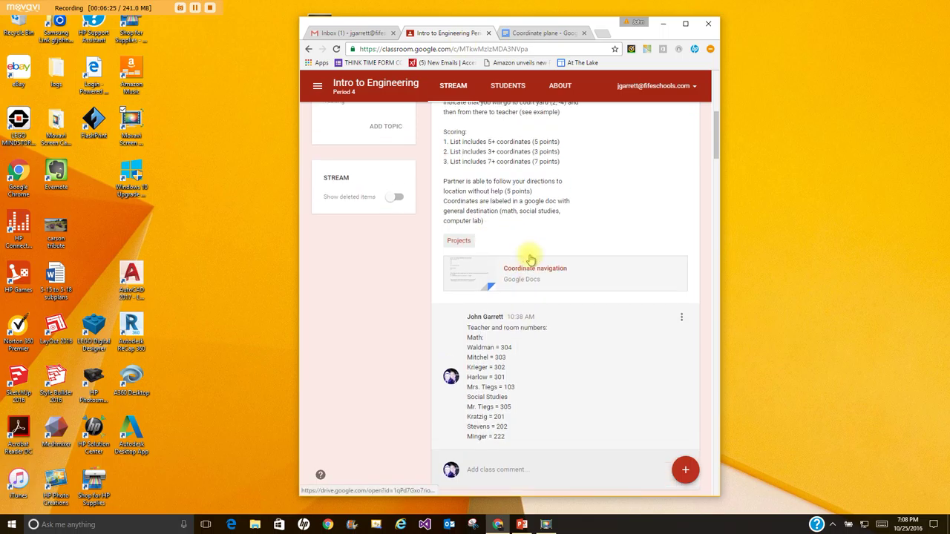
scroll(512, 199, "up", 1)
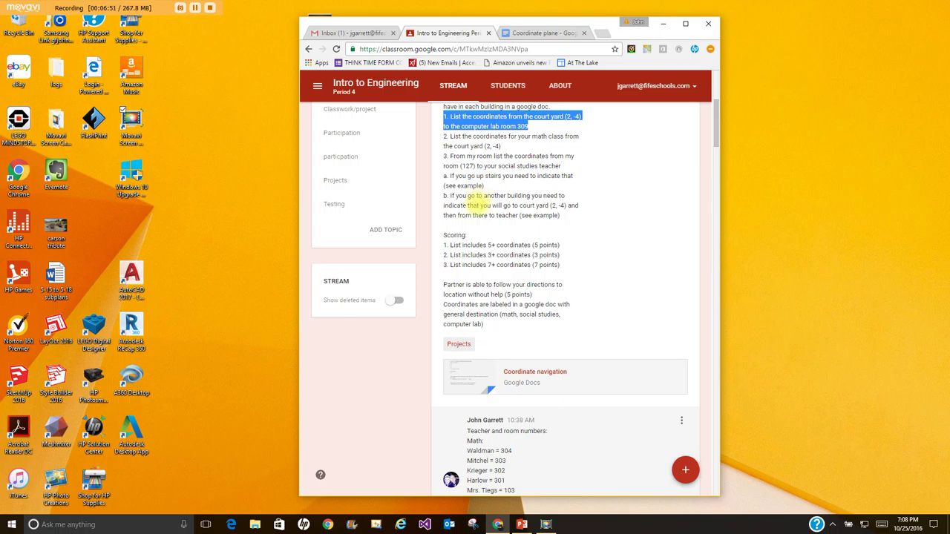
left_click(534, 374)
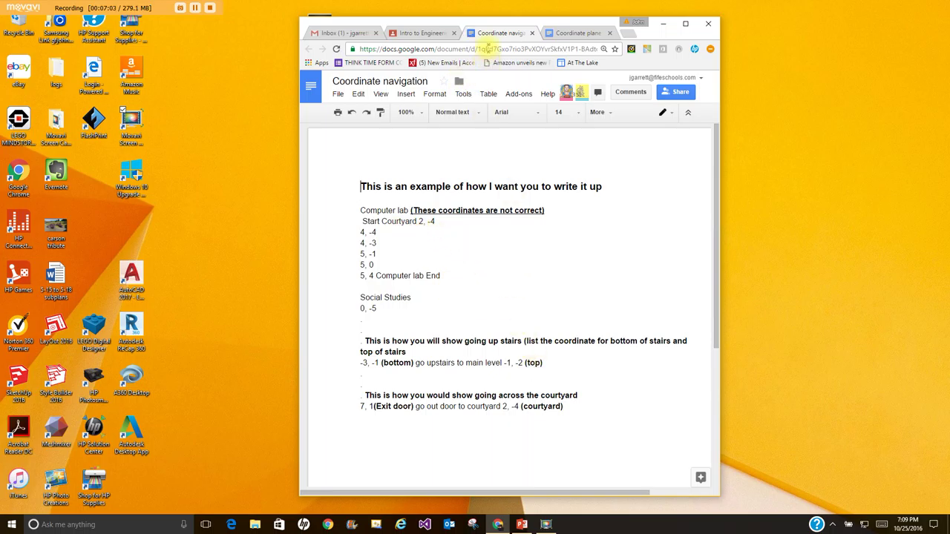
Delete points 2, -2 and 2, 0 so the math class route keeps only Start 2, -4
left_click(564, 35)
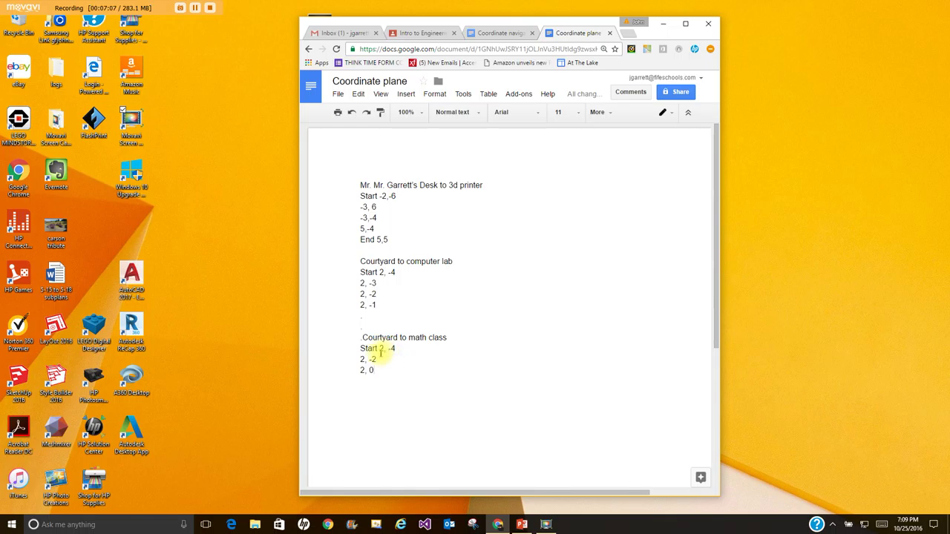
left_click_drag(361, 359, 381, 370)
key("BackSpace")
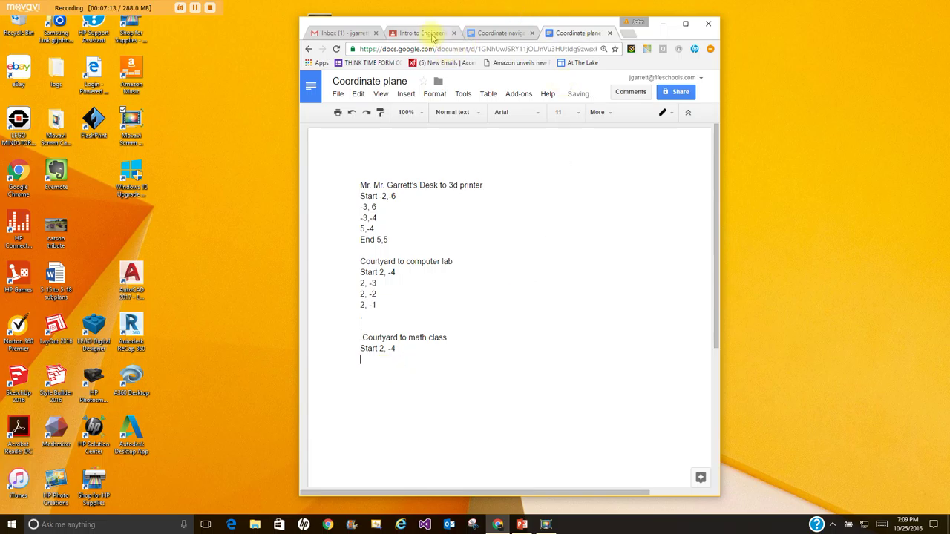
left_click(483, 32)
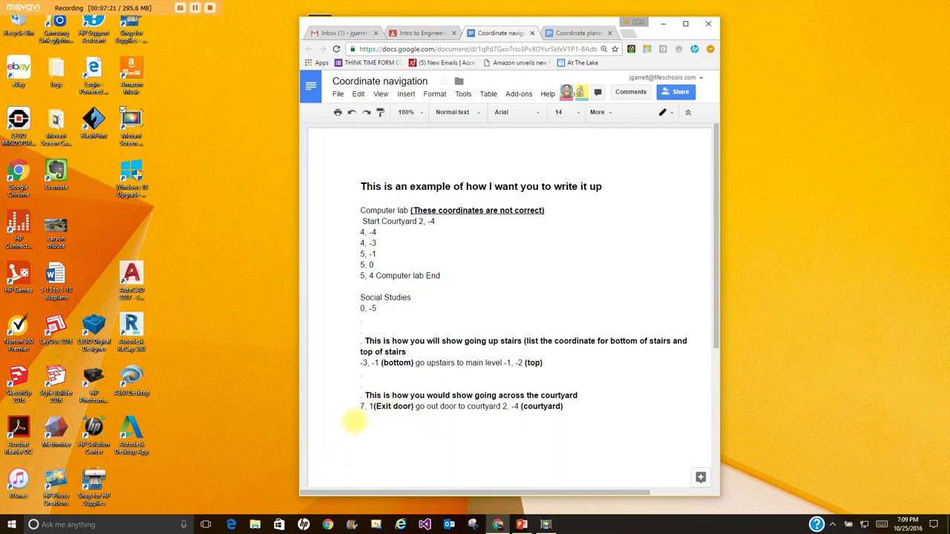
Extend the math class route with points 7, 1 and 7, 0
left_click(578, 33)
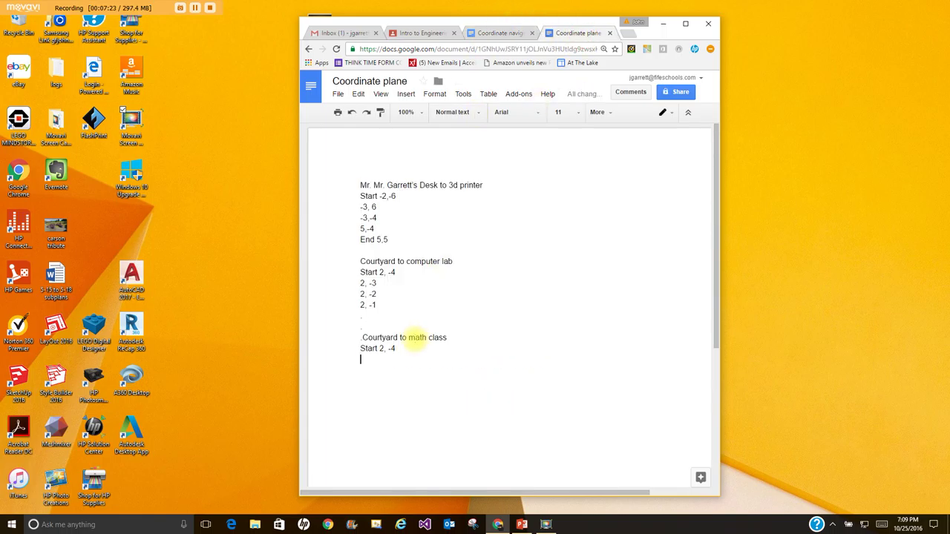
type("7, 1")
key("Return")
type("7, 0")
key("Return")
key("Return")
key("Return")
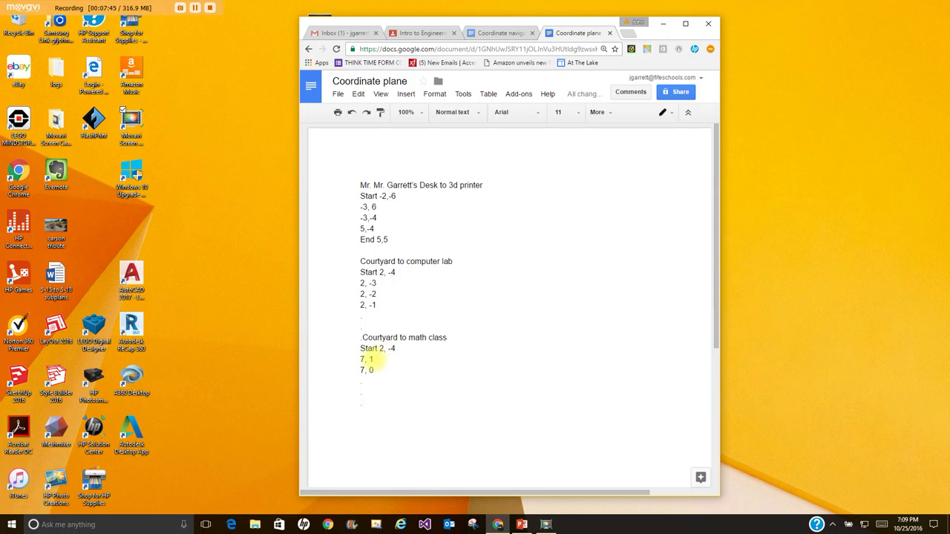
Add a heading for the teacher's lab 127 to Social studies route below the math route
left_click(386, 407)
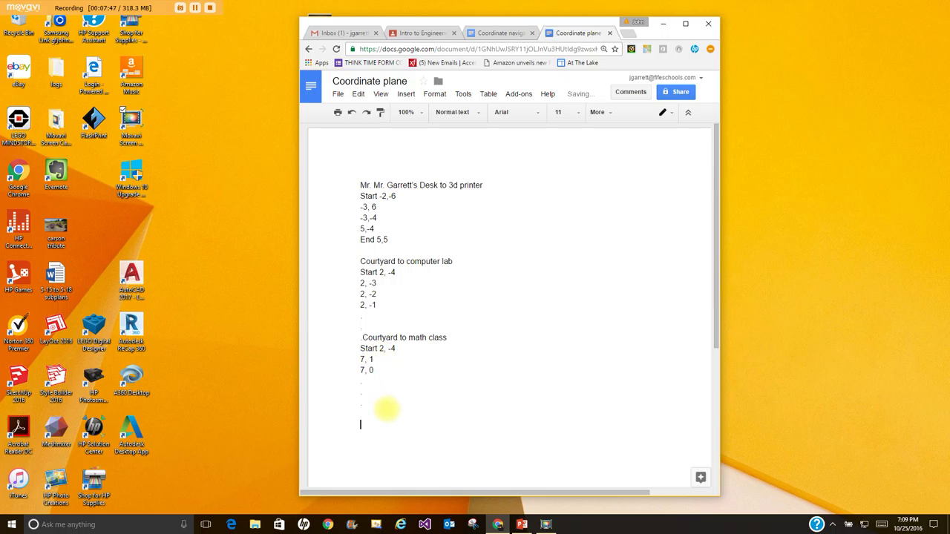
type("Mr. Garrett's lab 127 to Social studies")
key("Return")
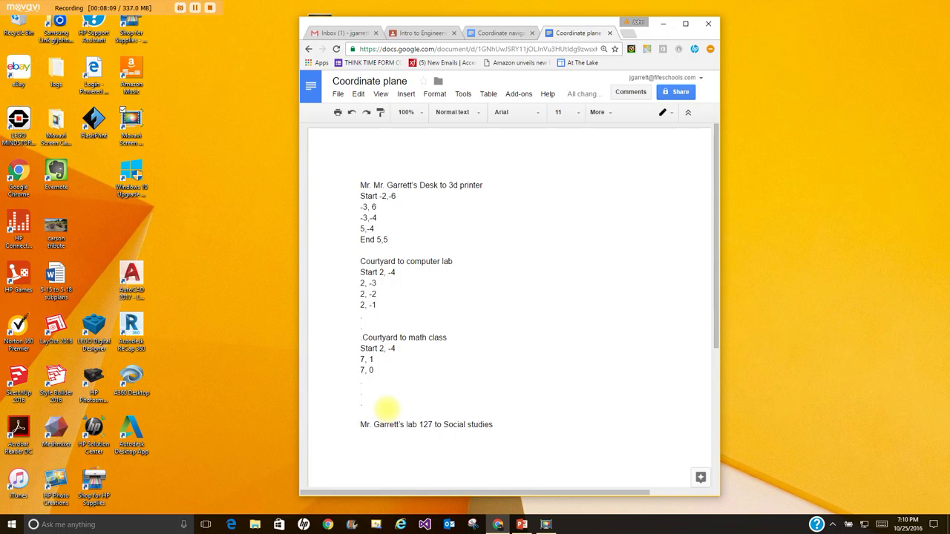
Start the Social studies route with point 5, 6
key("Return")
type("5, 6")
key("Return")
left_click(490, 32)
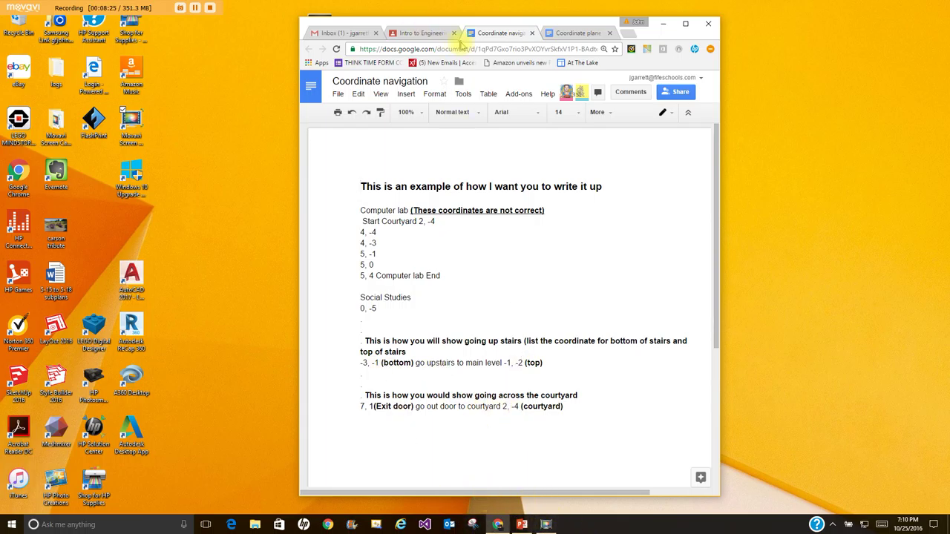
left_click(561, 33)
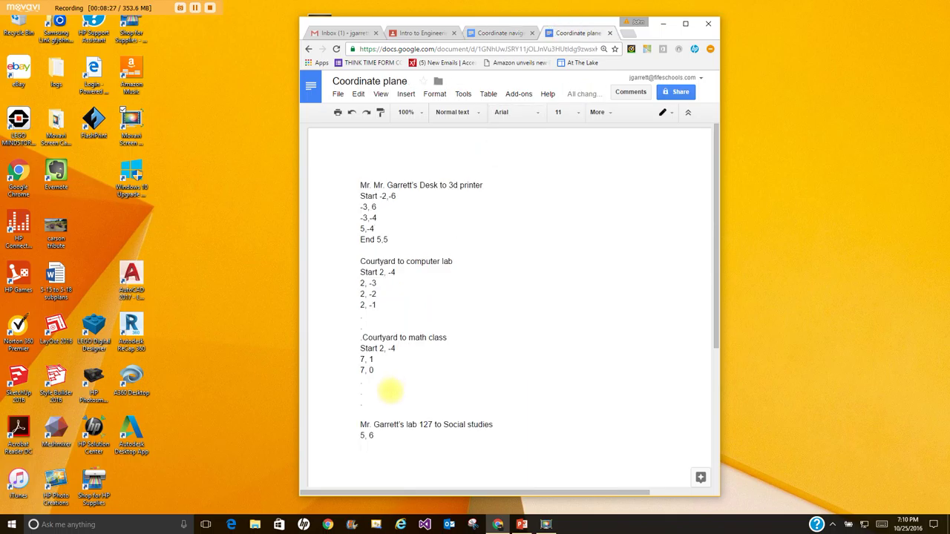
Add point -3, -1 to the Social studies route, checking it against the example
type("-0")
type(", -")
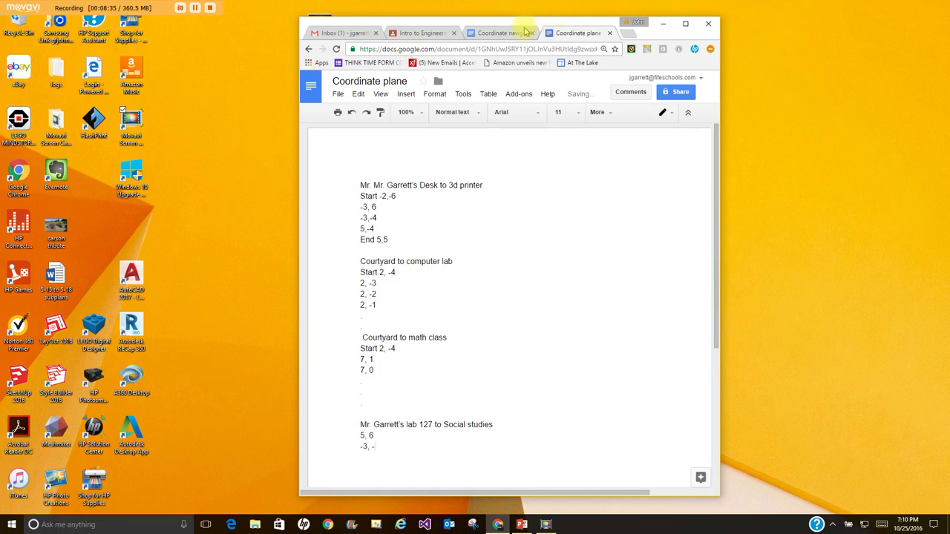
left_click(502, 34)
left_click(564, 34)
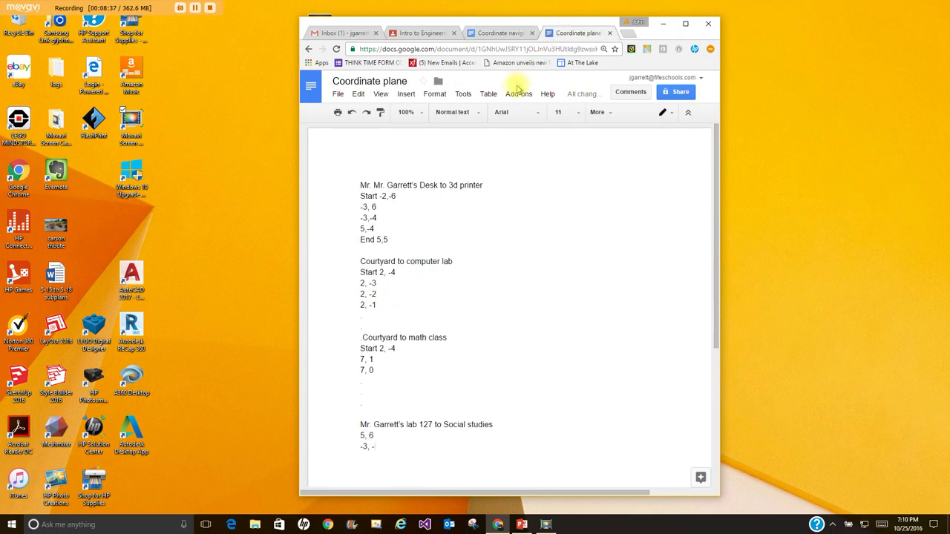
type("1")
key("Return")
Add point -1, -2 with the notes 'Main building lower map' and 'Main building upper map'
left_click(496, 34)
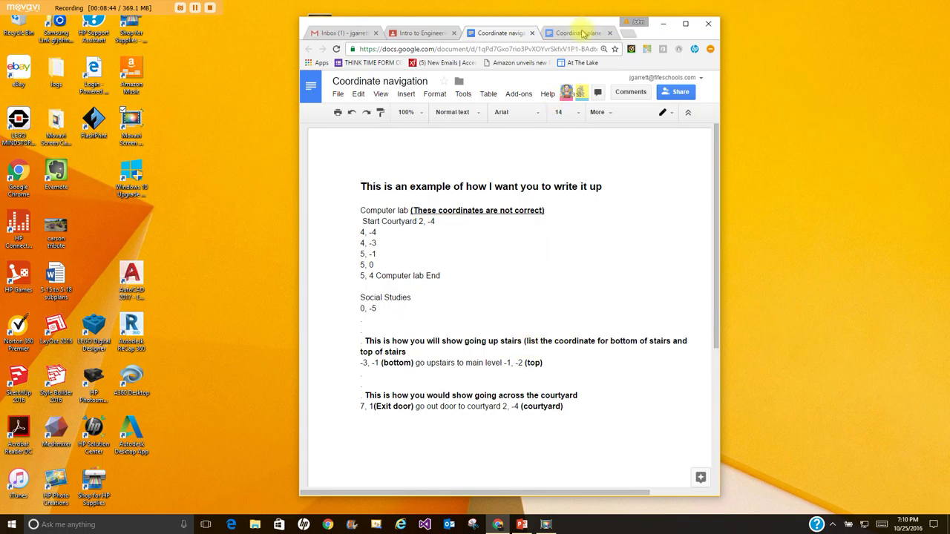
left_click(579, 33)
type("-1")
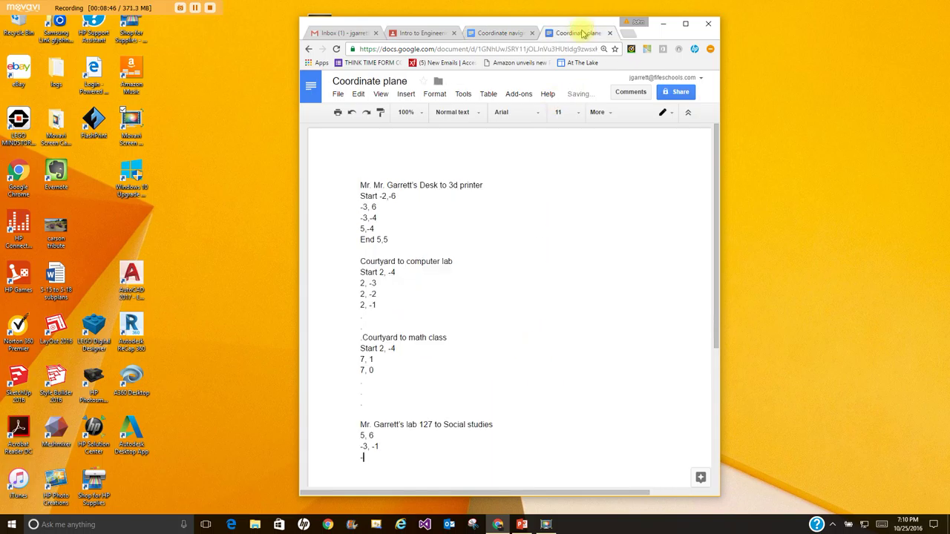
type(", -2")
type("  Main")
type(" building lower ")
type("m")
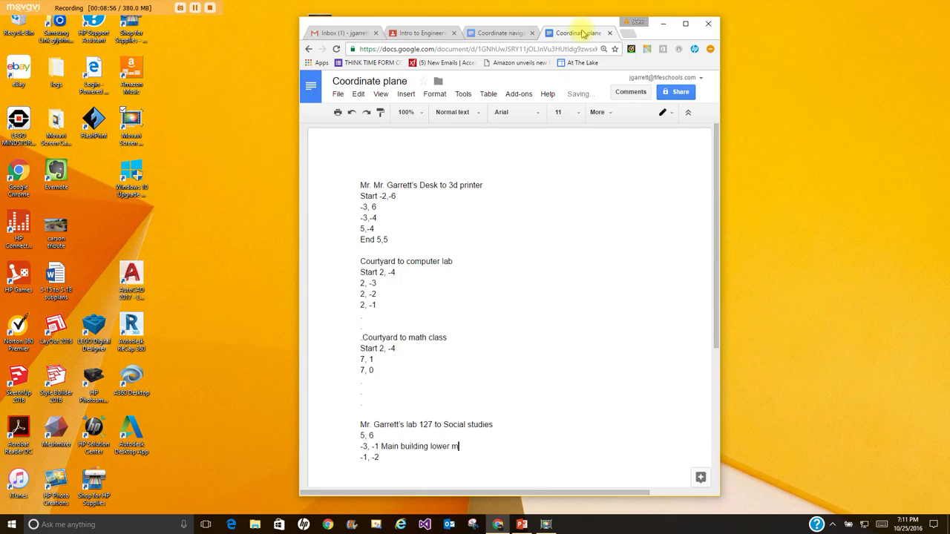
type("ap")
left_click(449, 455)
type("Main buil")
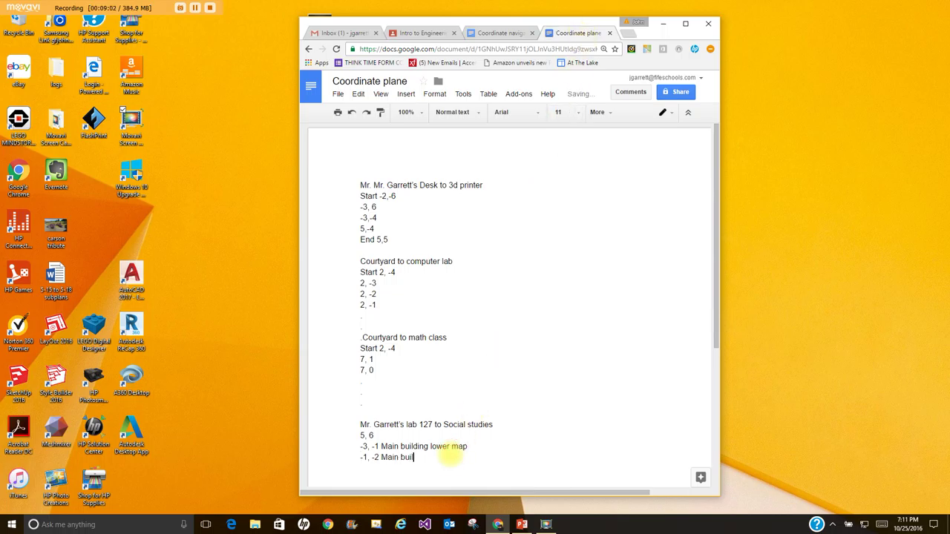
type("ding upe")
type("er map")
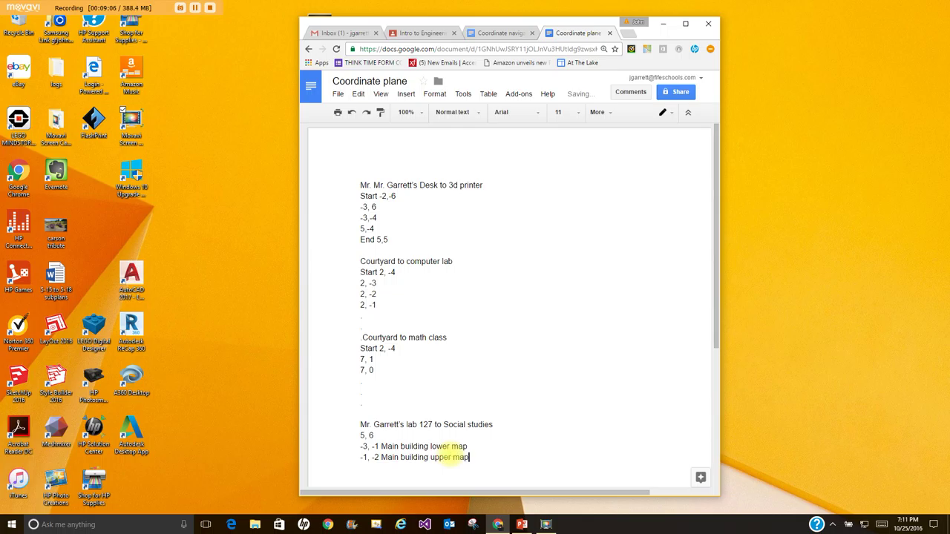